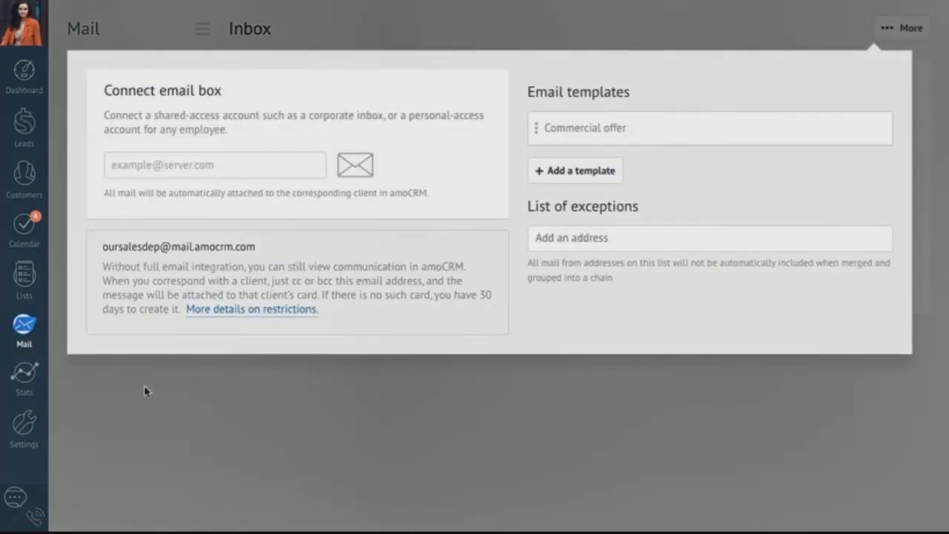
- Enter the Outlook mailbox address and its password, then save the connection with shared access
left_click(218, 164)
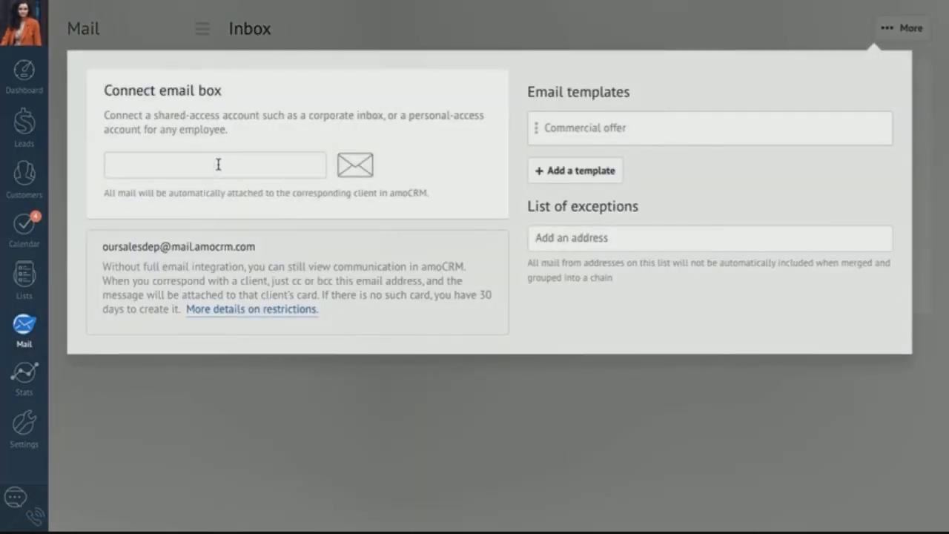
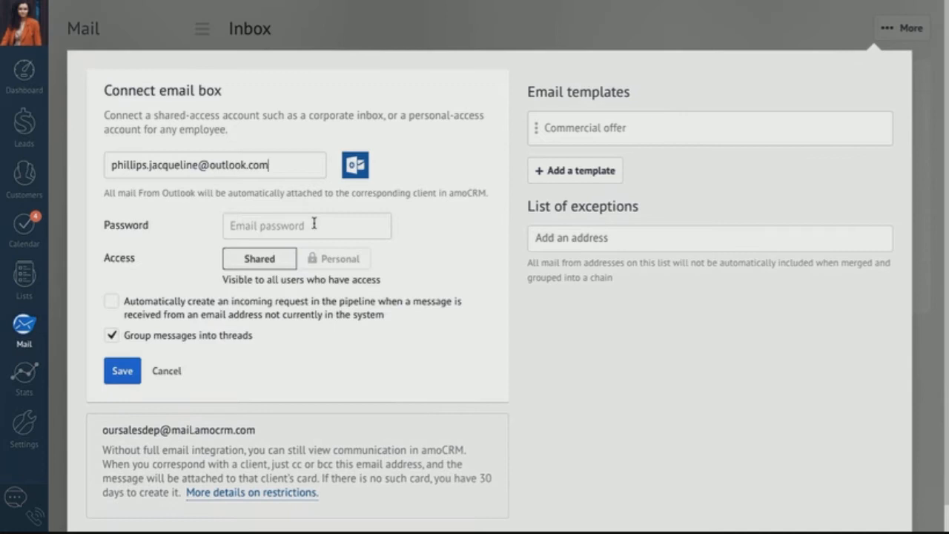
left_click(307, 223)
type("********")
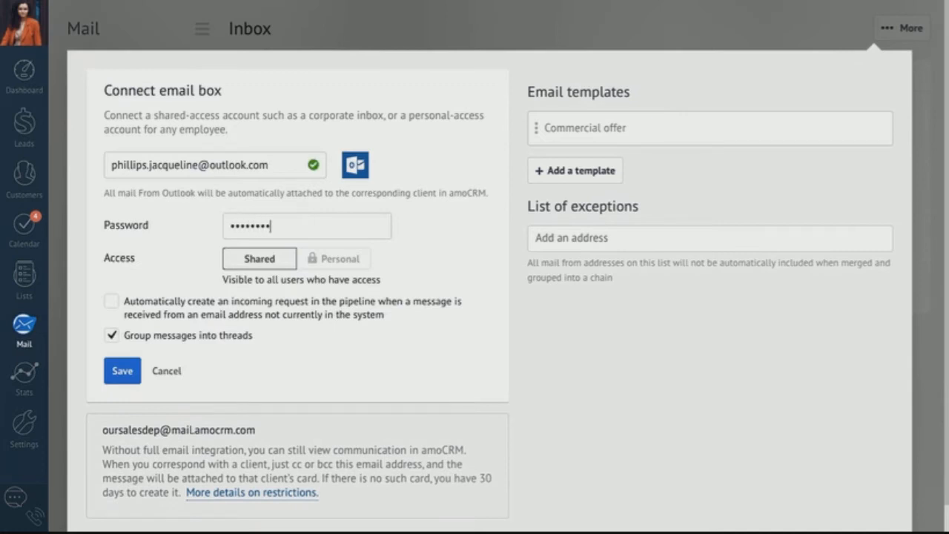
type("****")
left_click(123, 371)
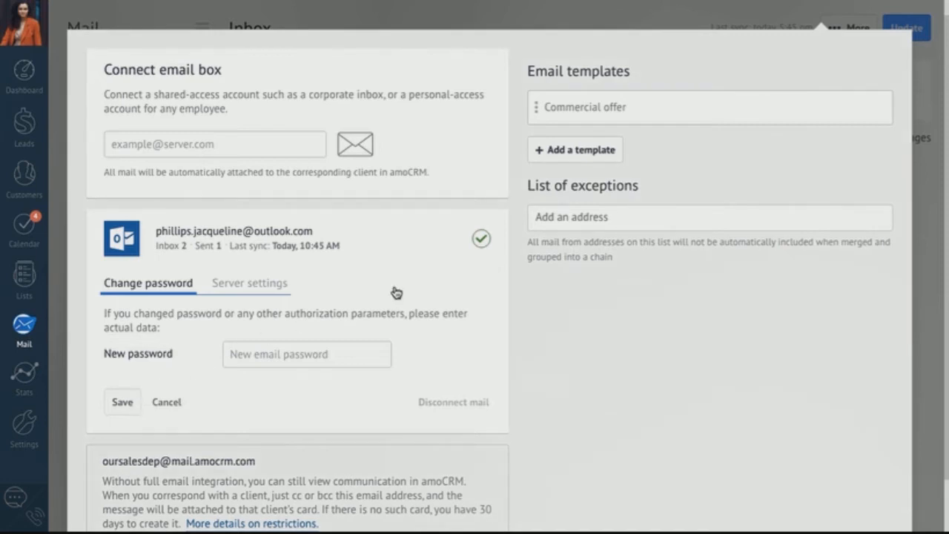
- Preview a new blank template and the Commercial offer template, then close the mail settings
left_click(572, 149)
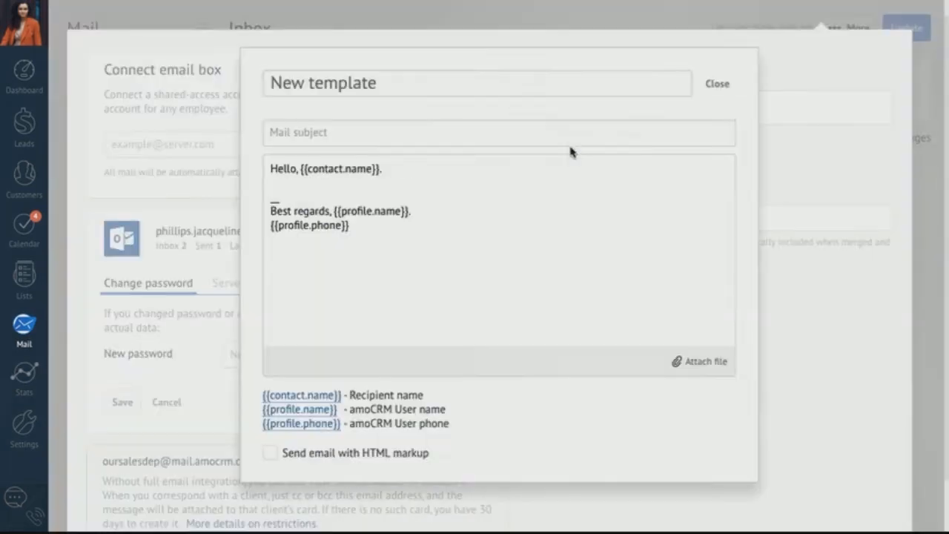
left_click(804, 327)
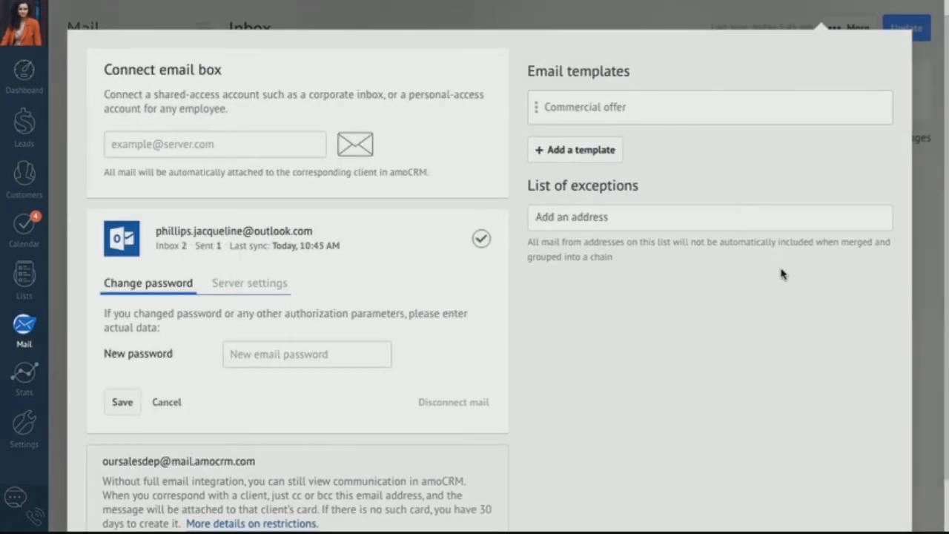
left_click(605, 118)
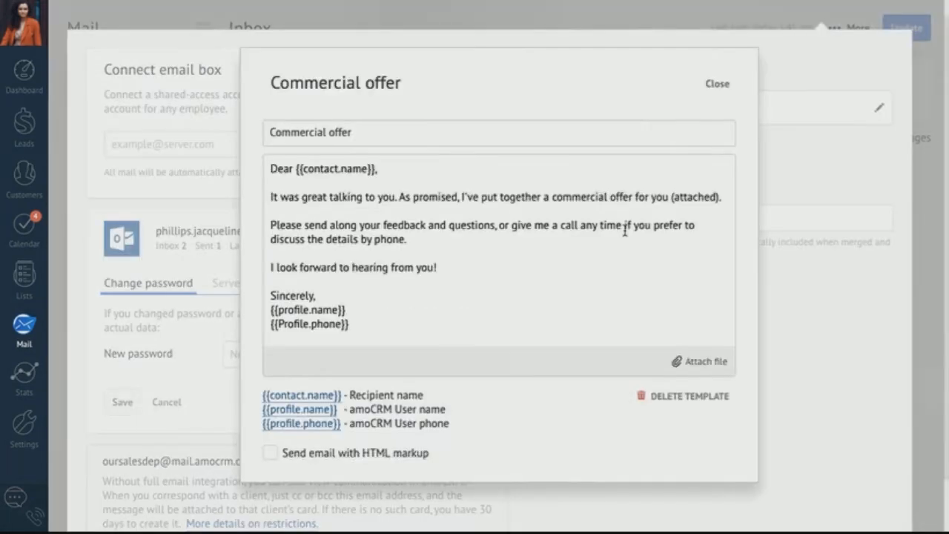
left_click(805, 274)
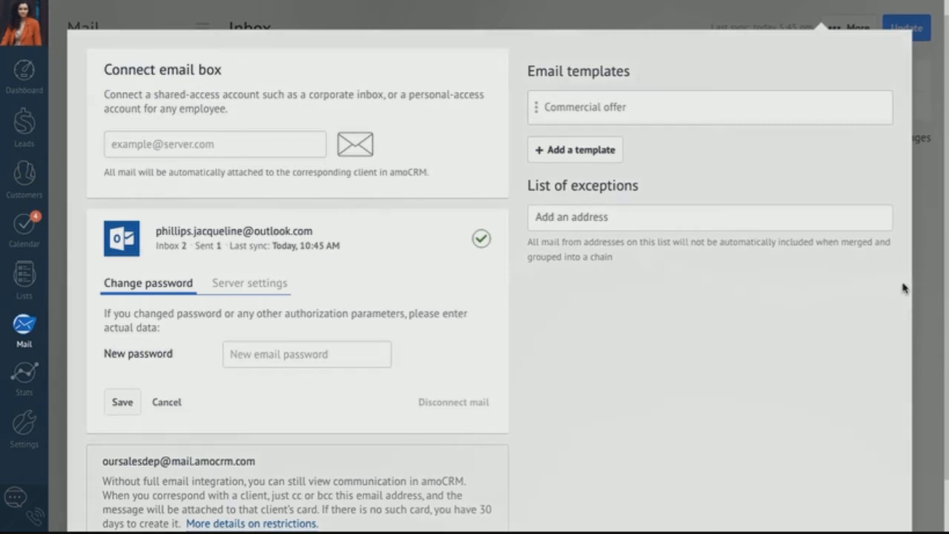
left_click(921, 297)
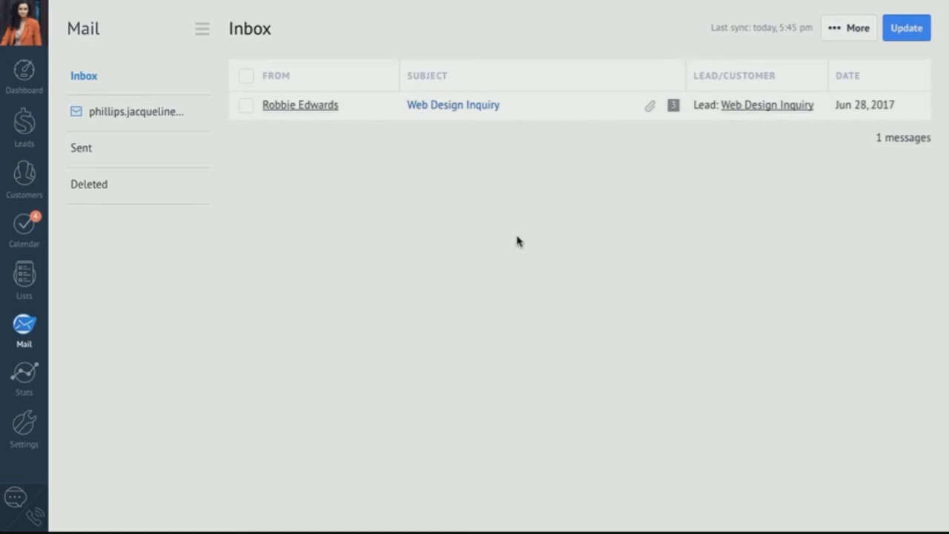
- In the Leads pipeline, accept the Web Design Inquiry card into Initial Contact
left_click(24, 122)
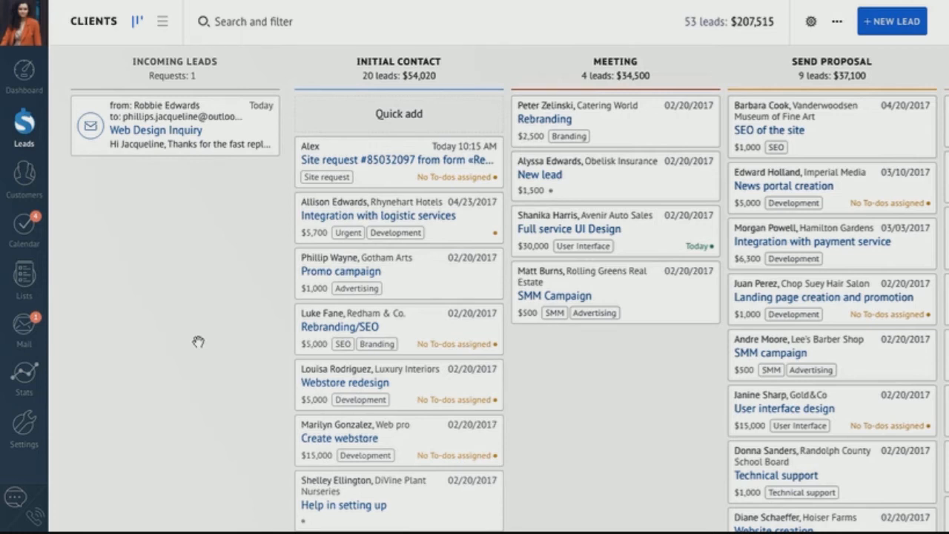
mouse_move(257, 125)
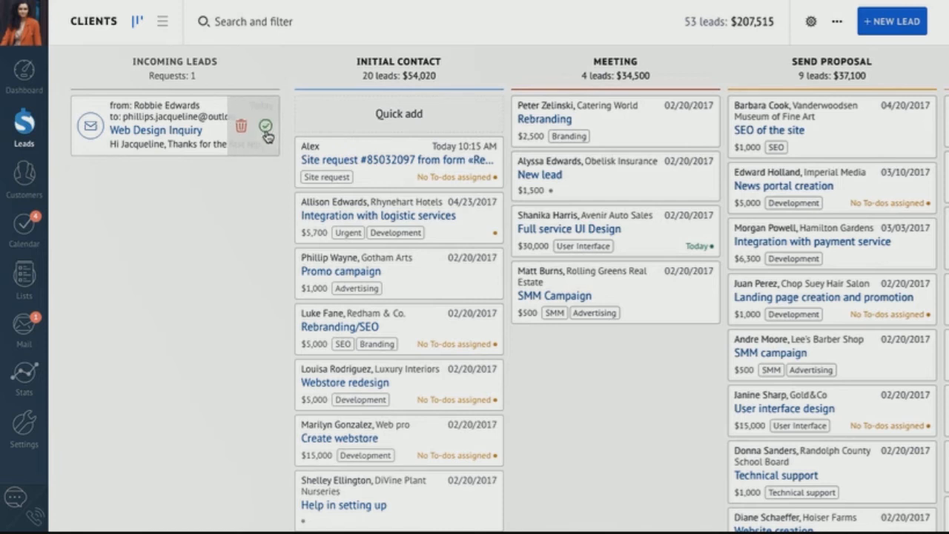
left_click(265, 129)
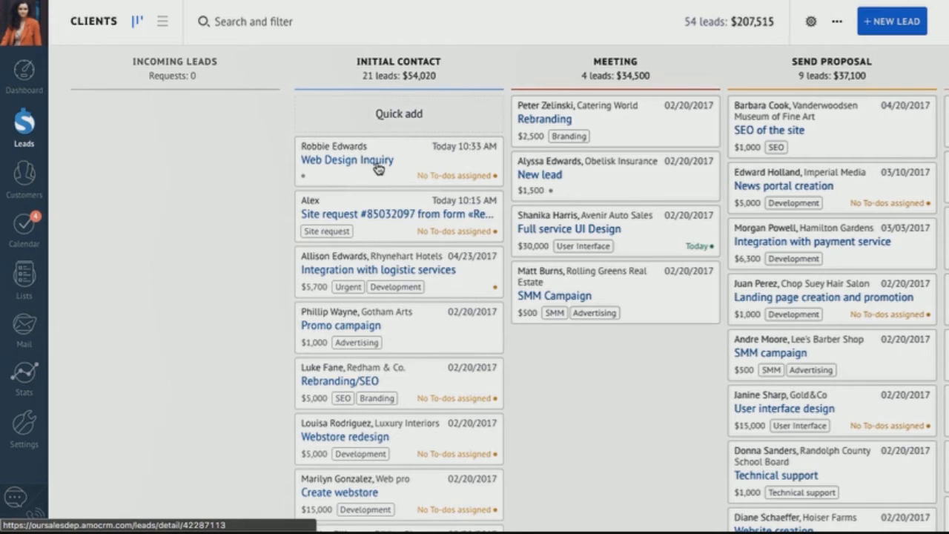
left_click(378, 169)
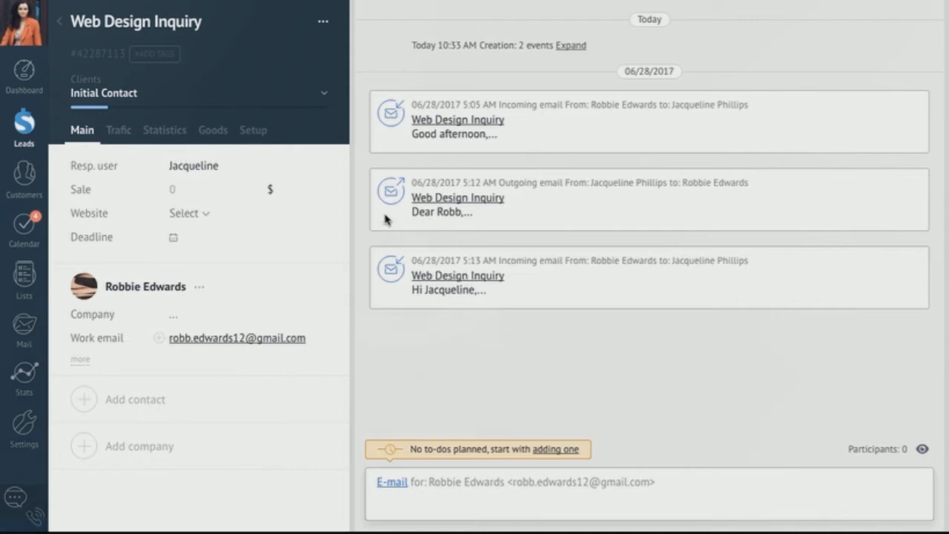
left_click(61, 22)
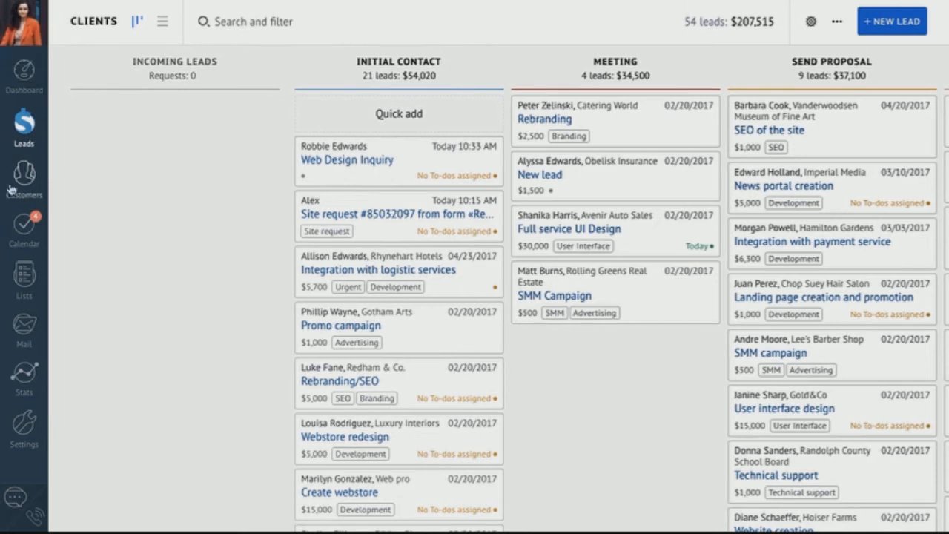
- Review the Twilio integration's Setup details under Phone integration, then close it
left_click(34, 421)
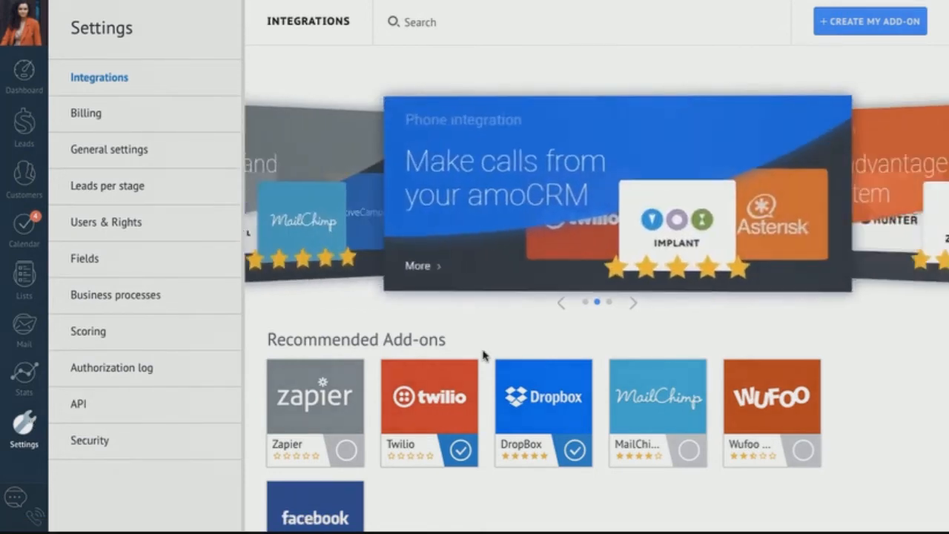
scroll(483, 355, "down", 5)
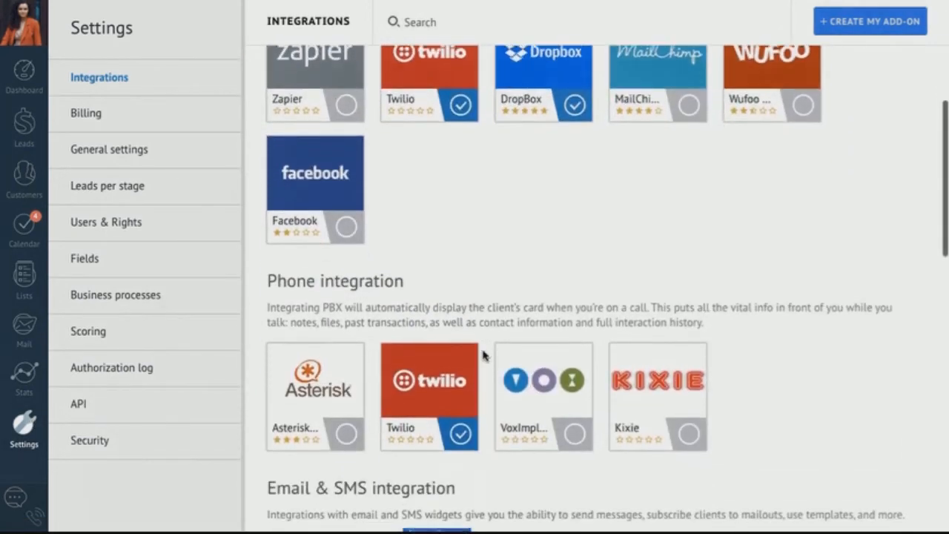
scroll(482, 356, "down", 1)
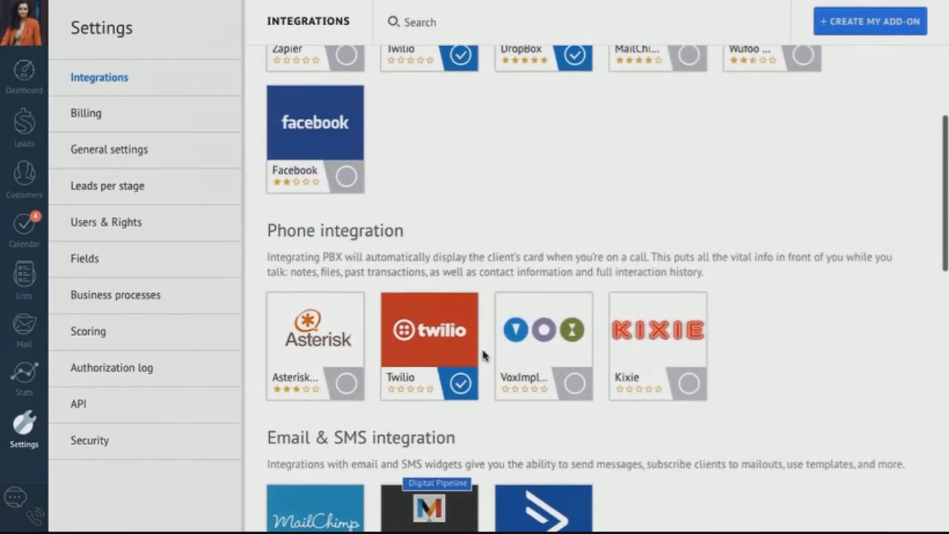
left_click(420, 349)
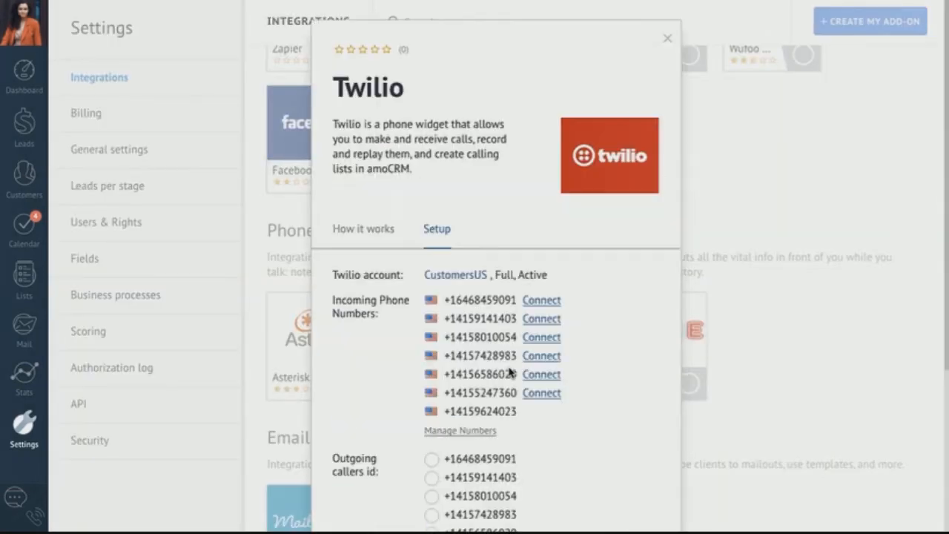
scroll(508, 371, "down", 5)
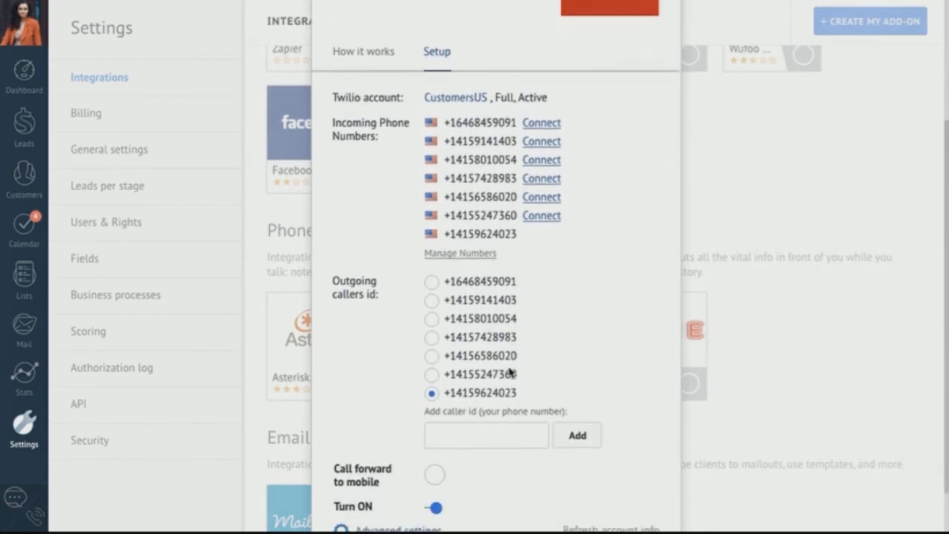
left_click(210, 476)
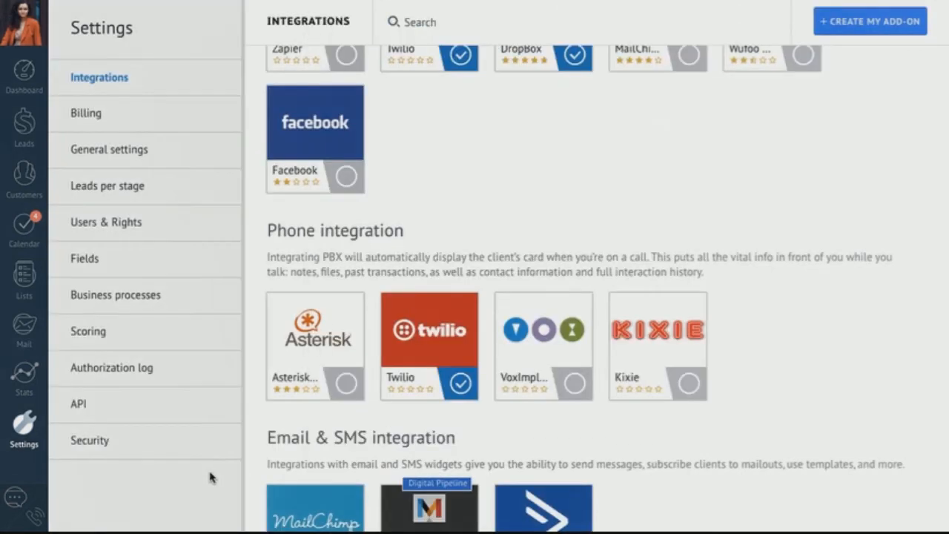
- Answer and end an incoming call from the leads pipeline, dismissing the call summary
left_click(33, 519)
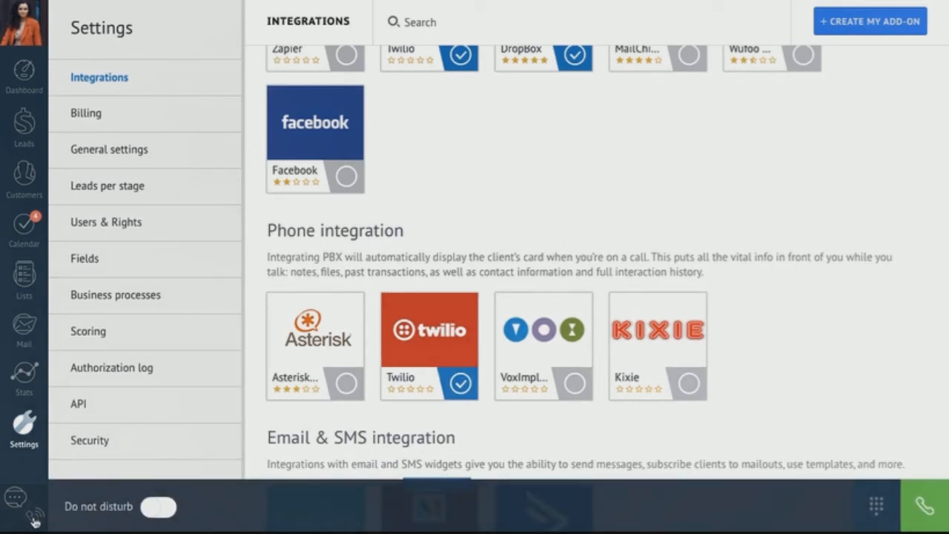
left_click(34, 518)
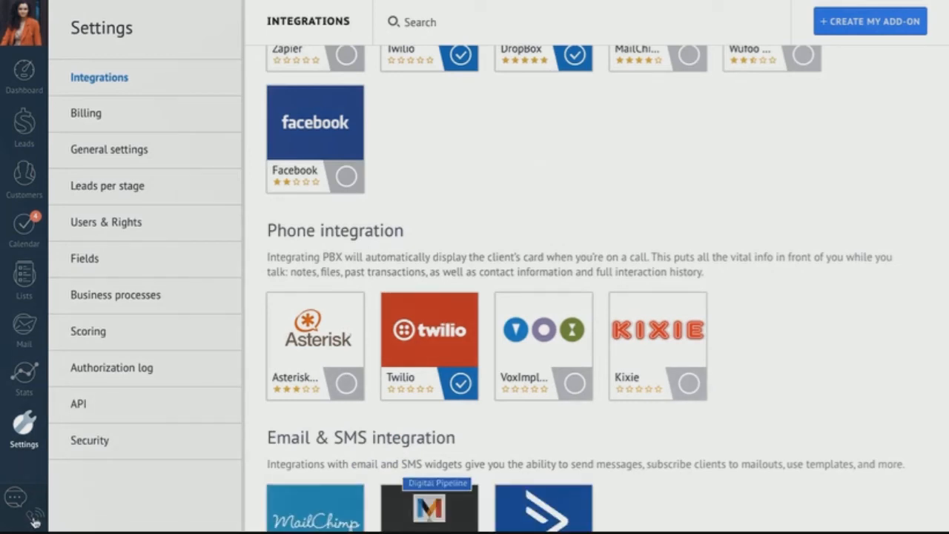
left_click(24, 123)
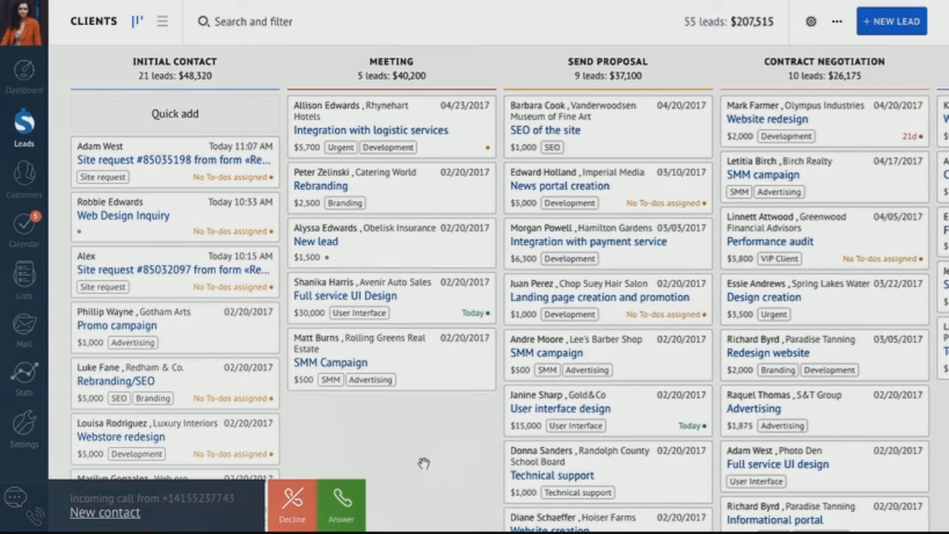
left_click(354, 504)
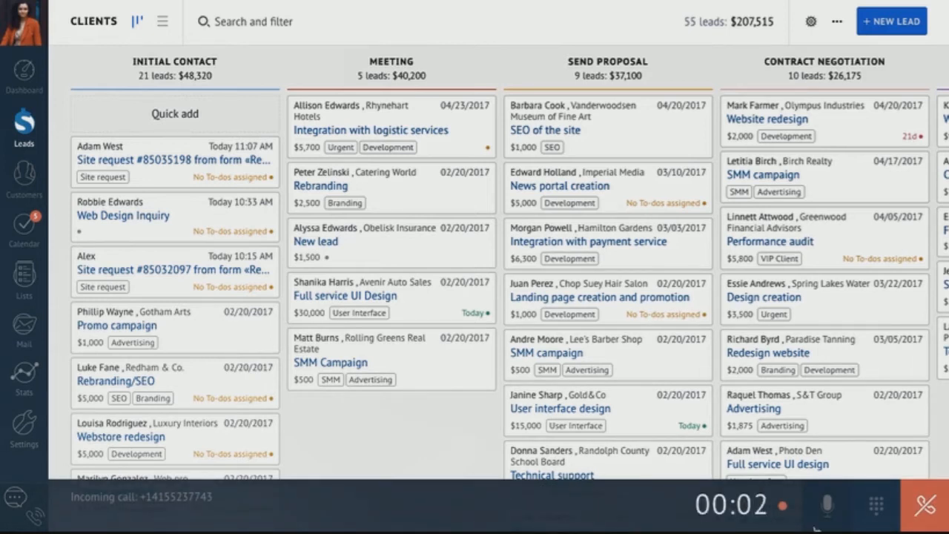
left_click(924, 504)
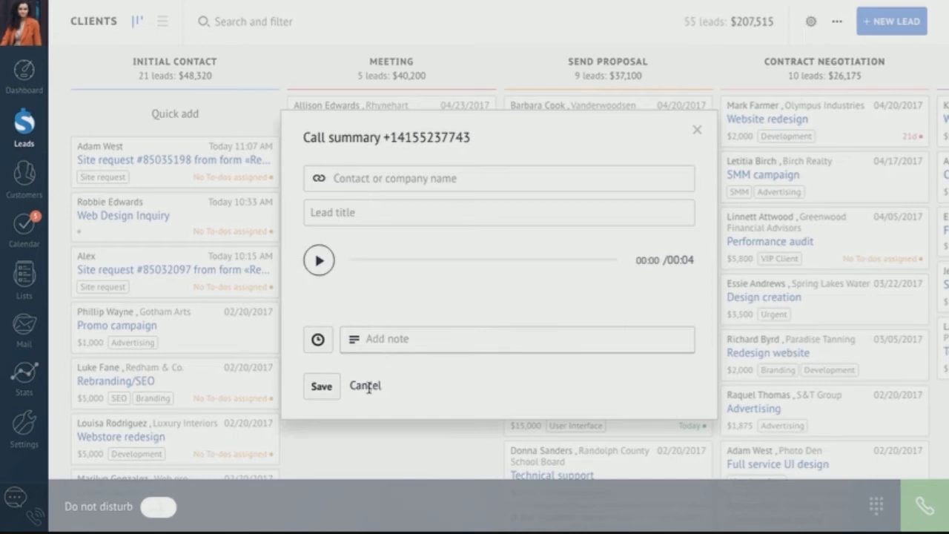
left_click(365, 386)
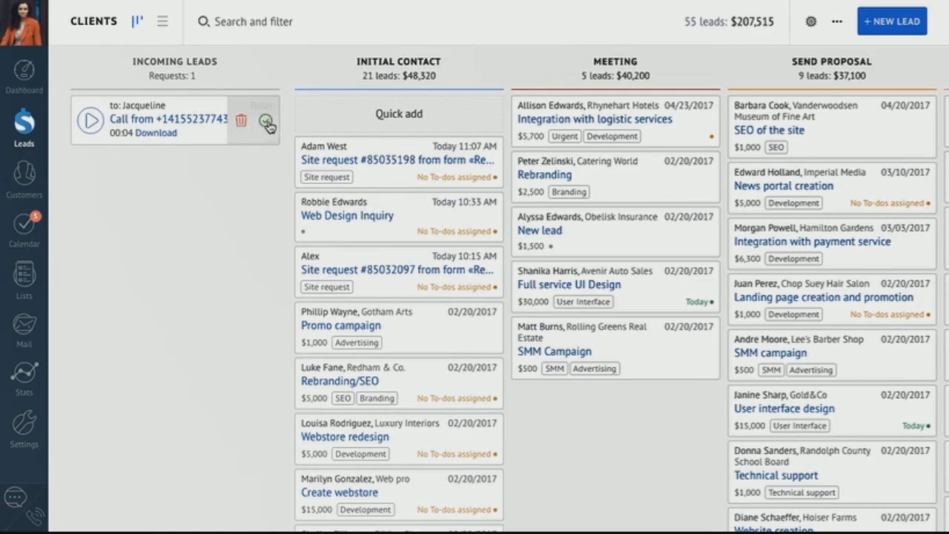
- Accept the call as a new lead, view its details, then open the caller's contact
left_click(267, 123)
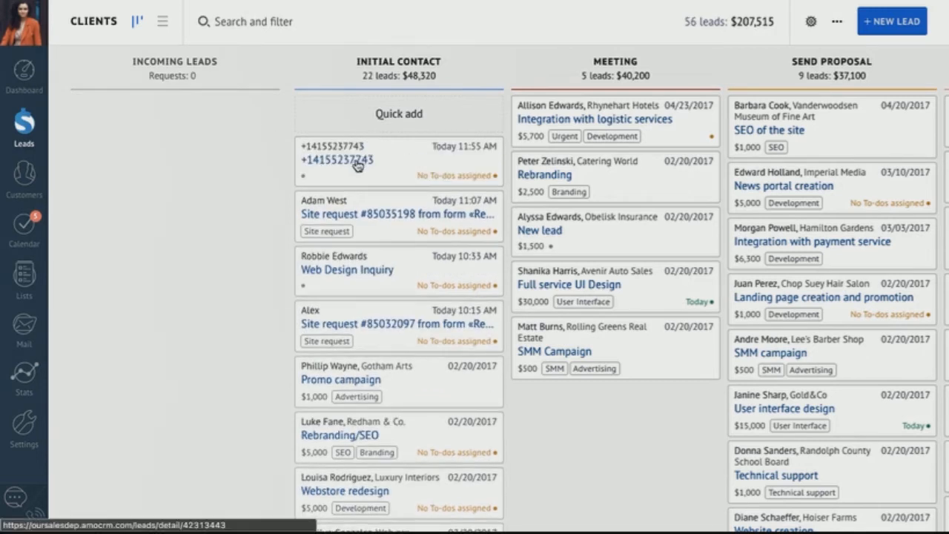
left_click(356, 165)
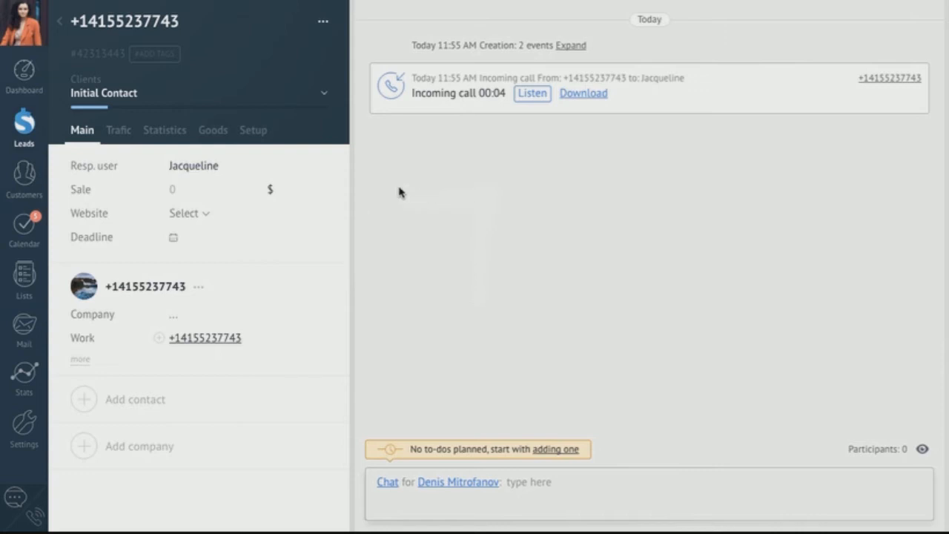
left_click(61, 30)
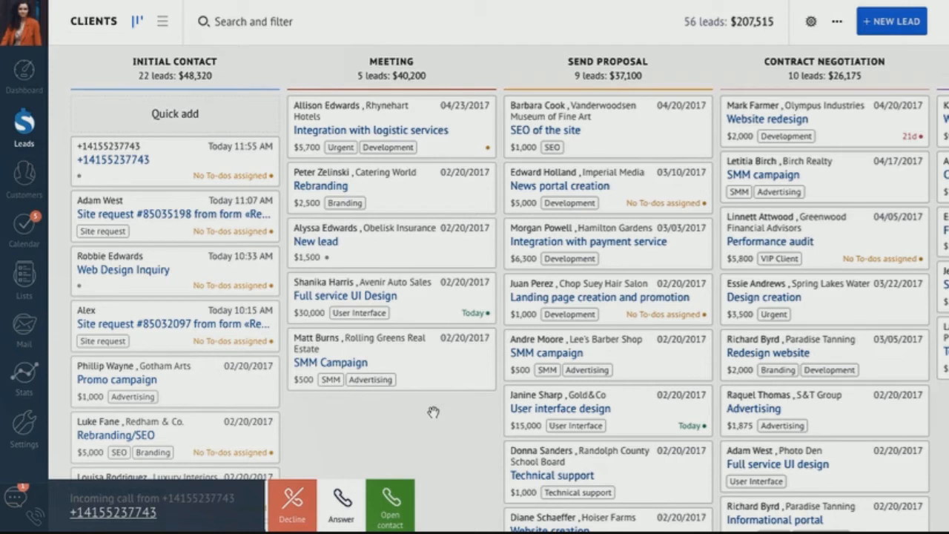
left_click(390, 501)
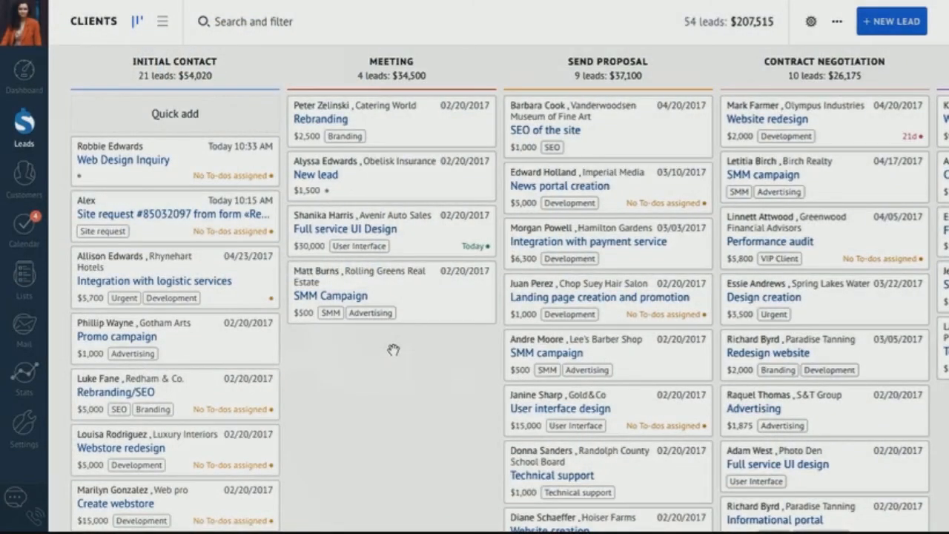
left_click(811, 24)
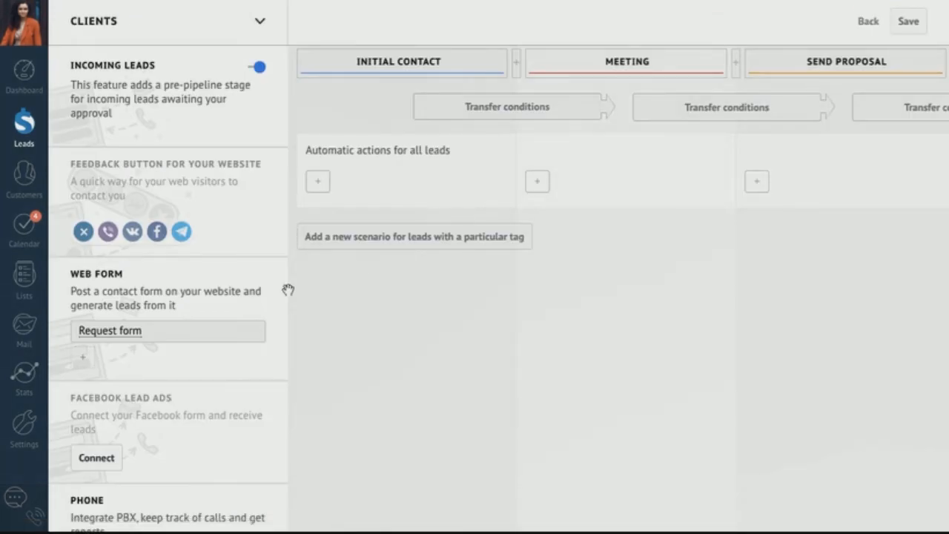
- Copy the Request form's embed code from Placing the form, leaving the Deadline field out
left_click(114, 332)
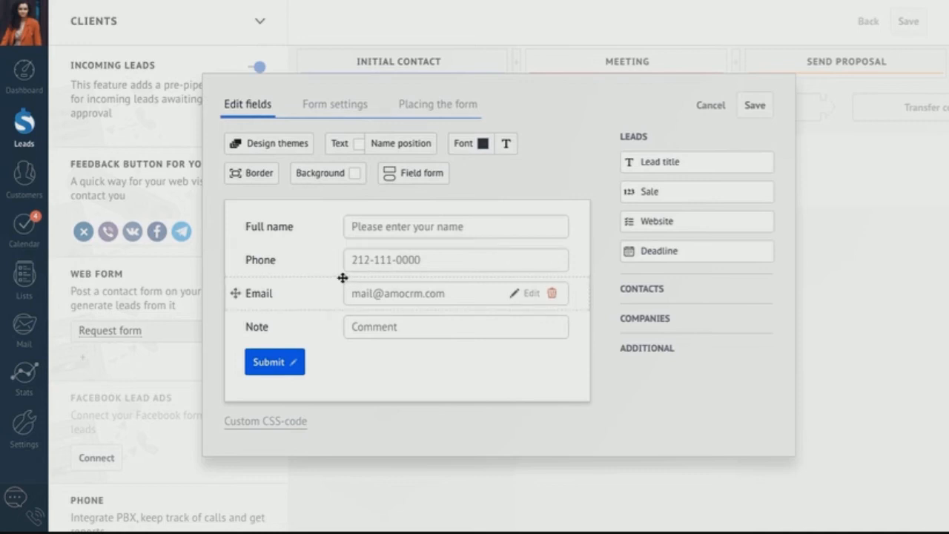
left_click_drag(639, 251, 445, 326)
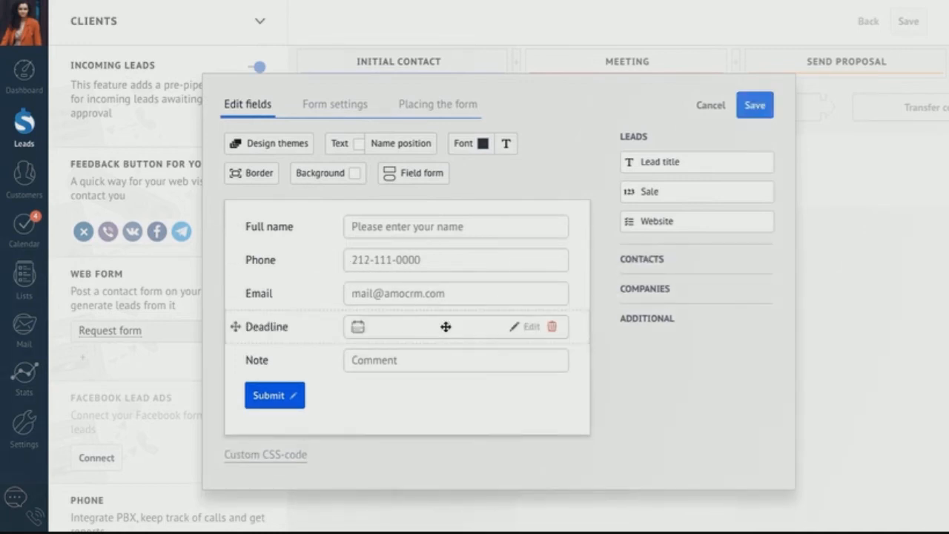
left_click(552, 328)
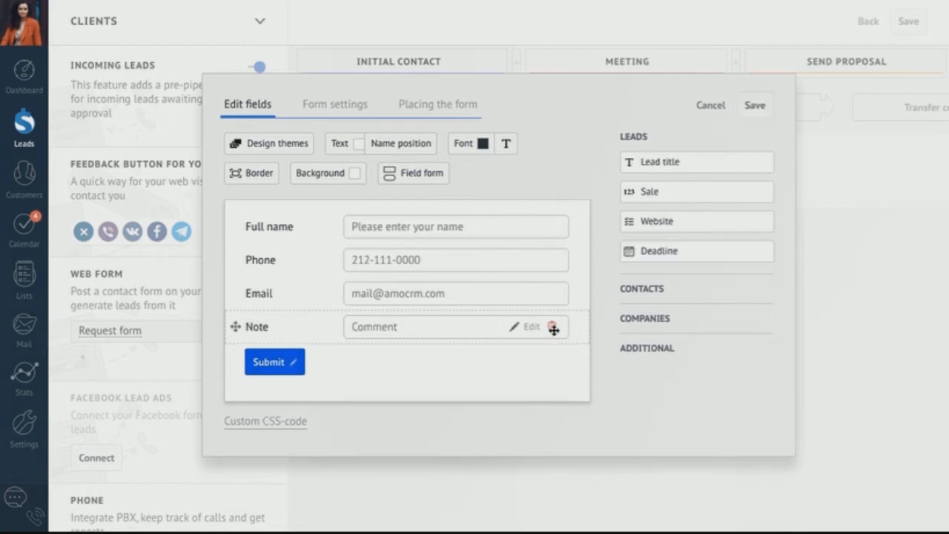
left_click(343, 110)
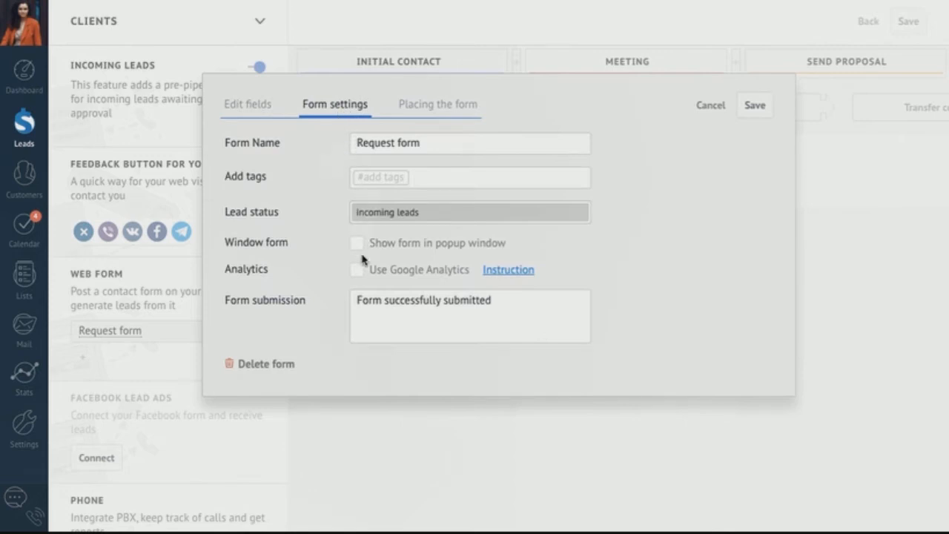
left_click(440, 106)
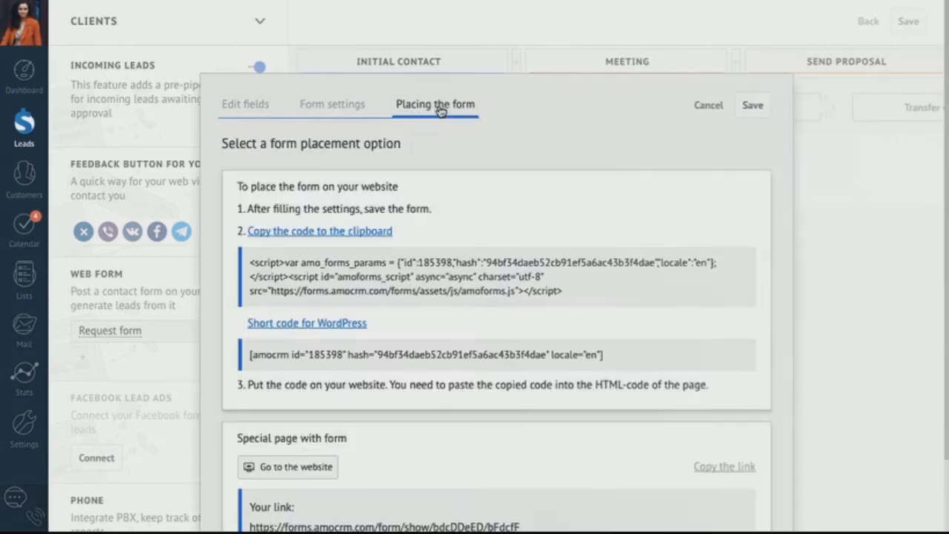
left_click(366, 232)
left_click(705, 106)
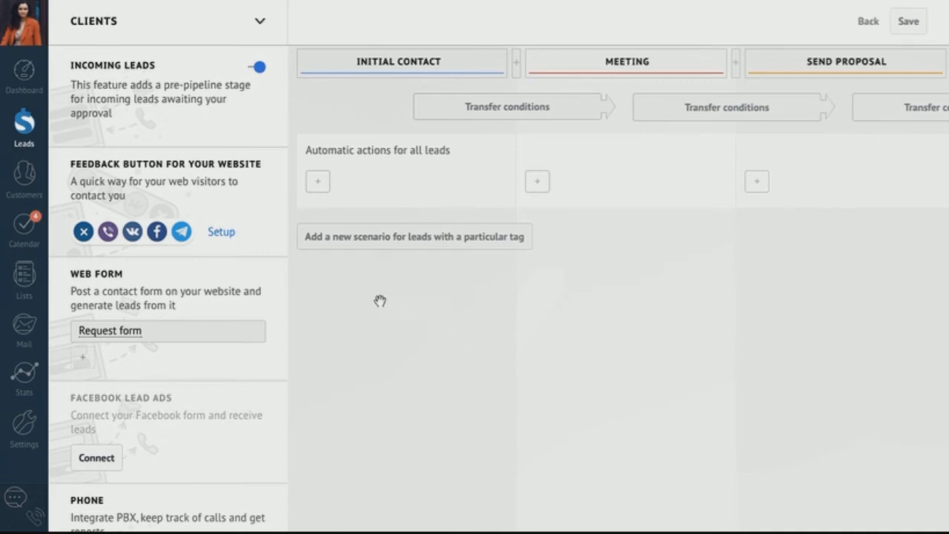
- Confirm the feedback button's web form is Request form and review its embed code
left_click(220, 234)
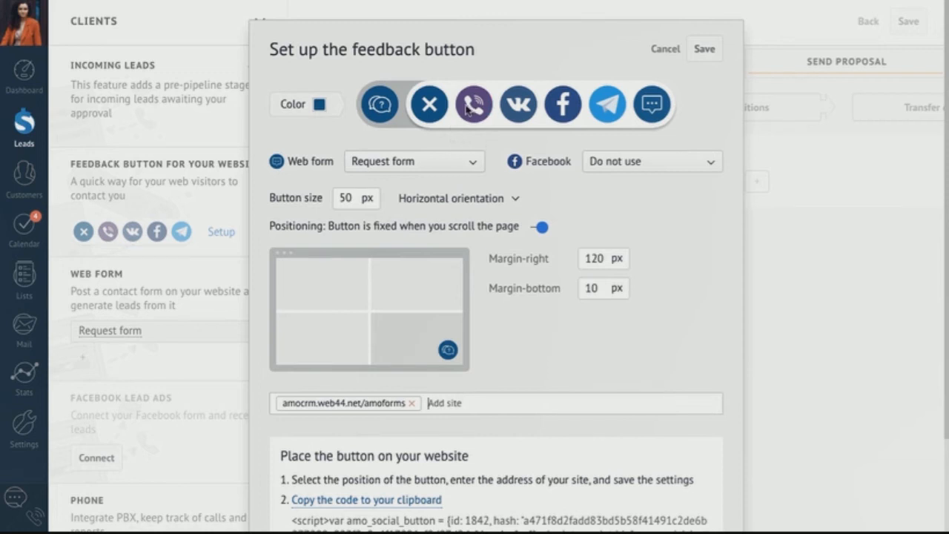
left_click(456, 164)
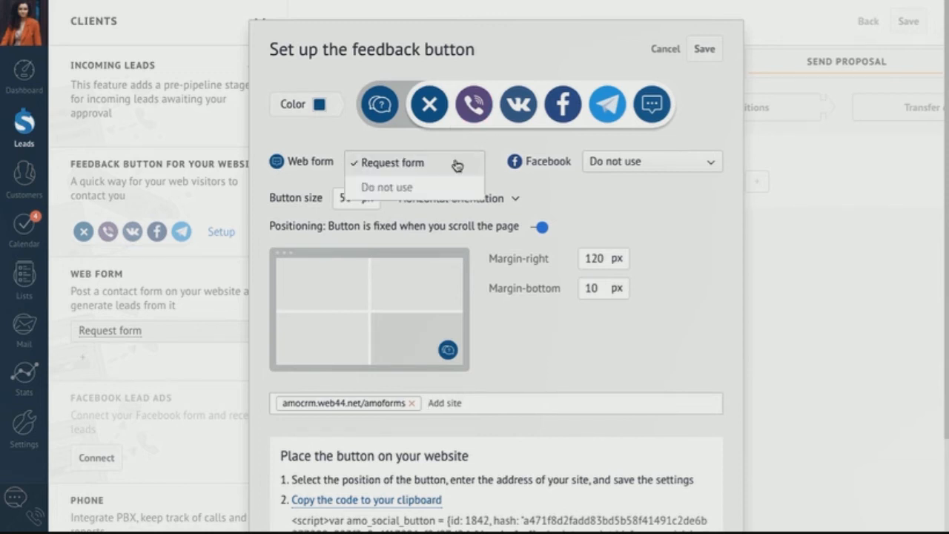
left_click(456, 163)
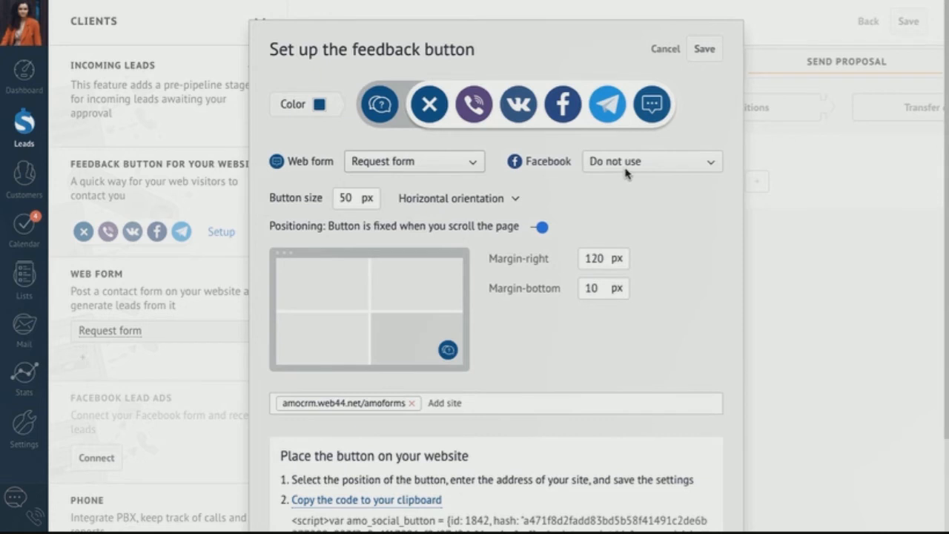
scroll(600, 269, "down", 3)
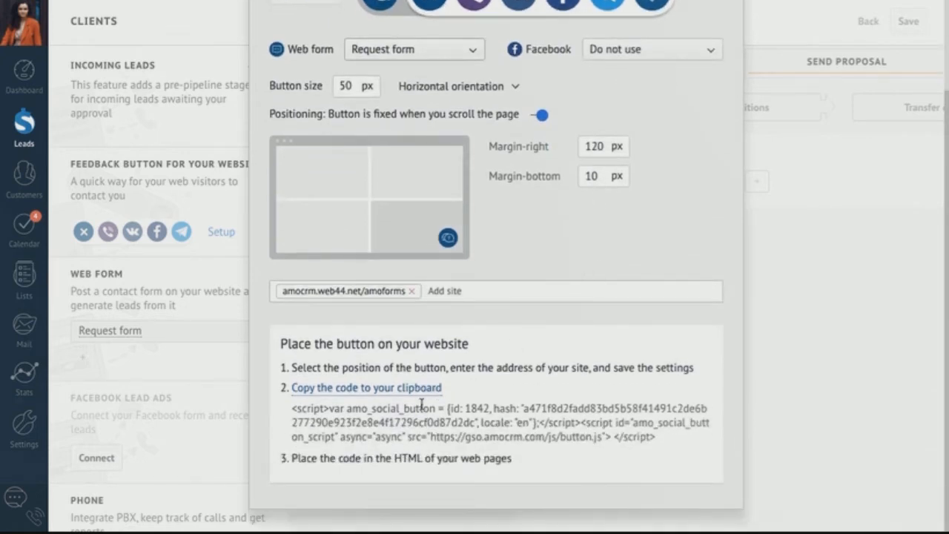
left_click(787, 380)
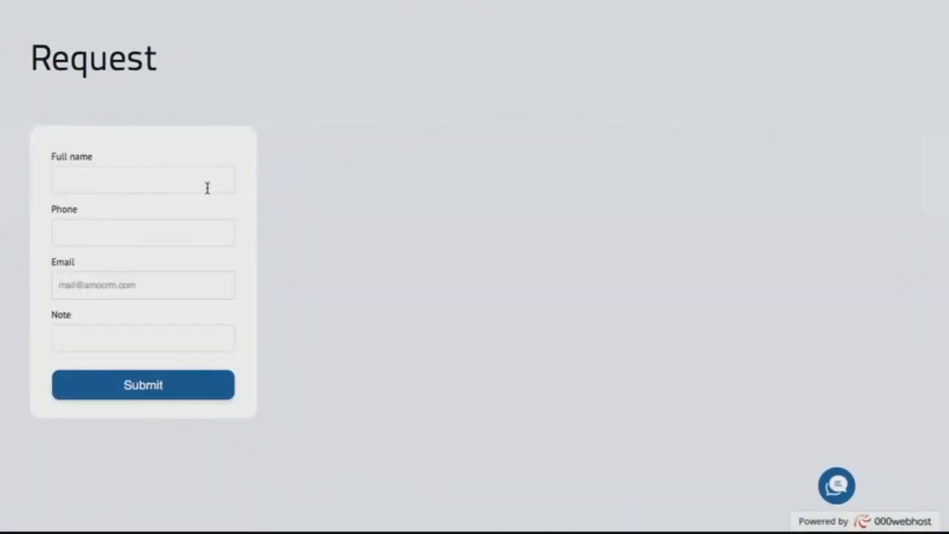
- Fill the test page's Request form with the contact's name, phone, e-mail and 'Call me', then submit
left_click(185, 179)
key("Tab")
left_click(134, 280)
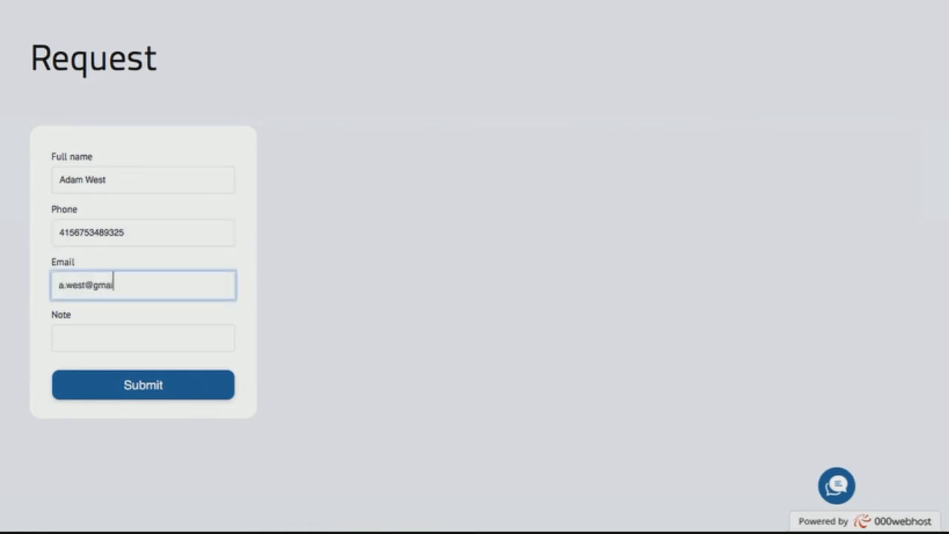
key("Tab")
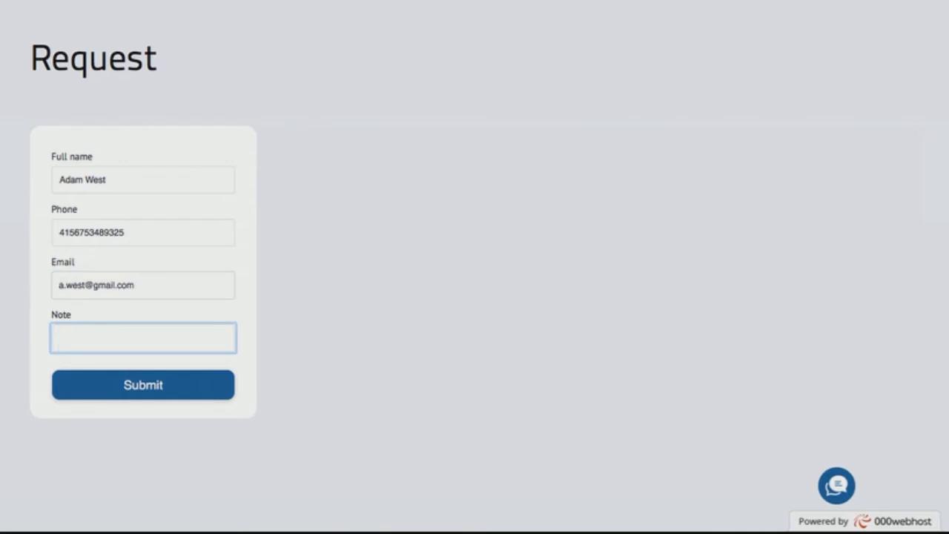
type("Call me")
left_click(149, 392)
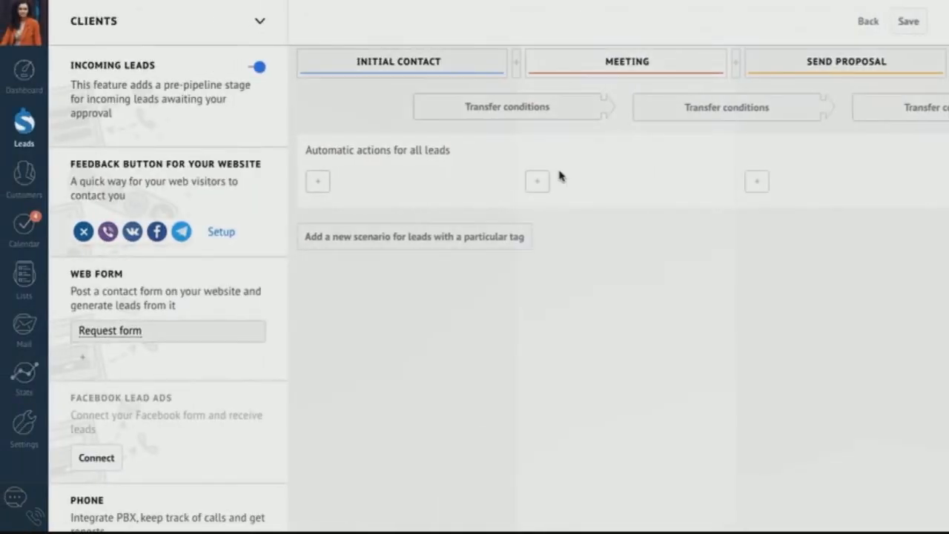
- Back on the pipeline board, accept the web-form request card from Incoming Leads
left_click(865, 30)
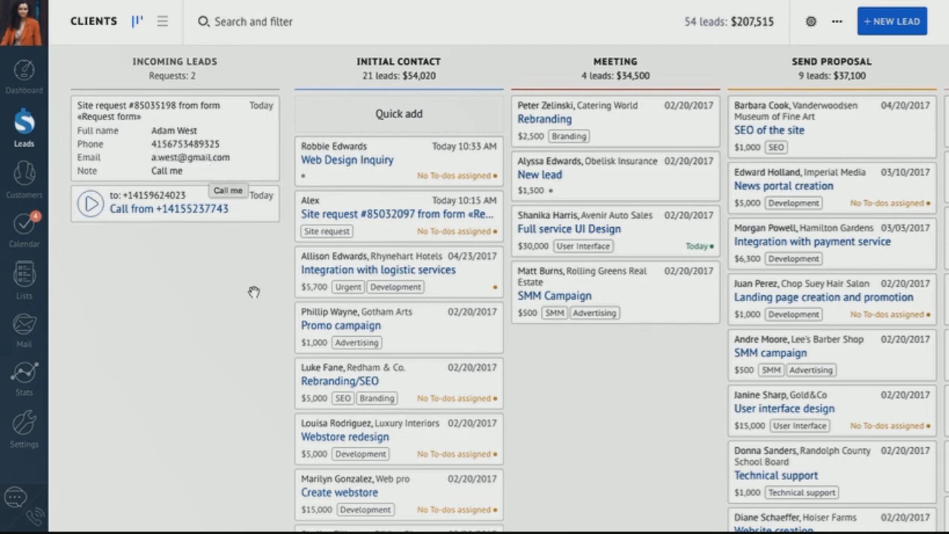
mouse_move(263, 149)
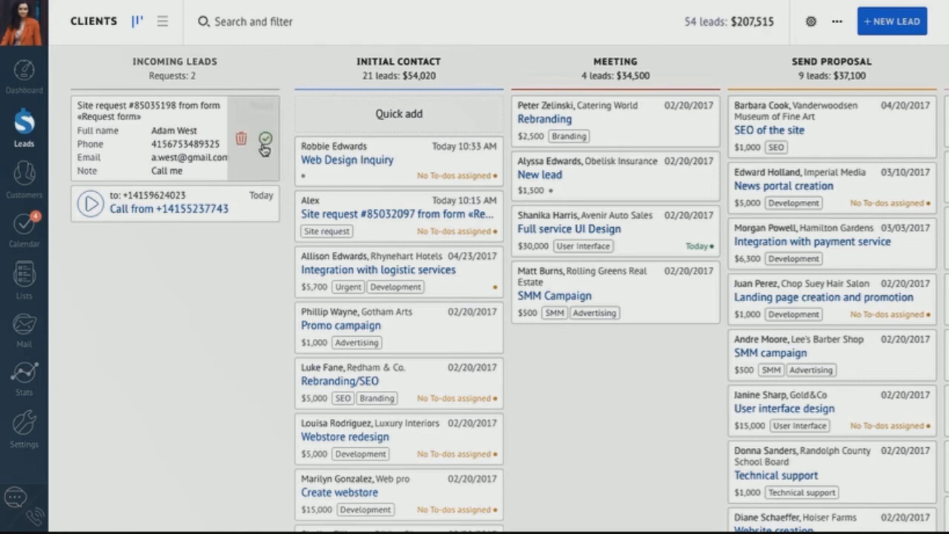
left_click(264, 142)
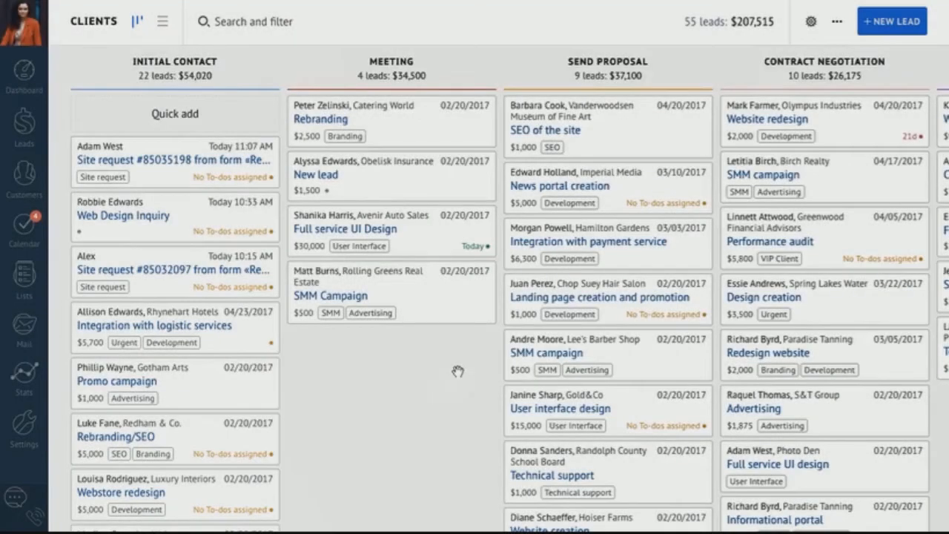
- View the Facebook channel's Chat settings under Chats, then return to the pipeline board
left_click(811, 22)
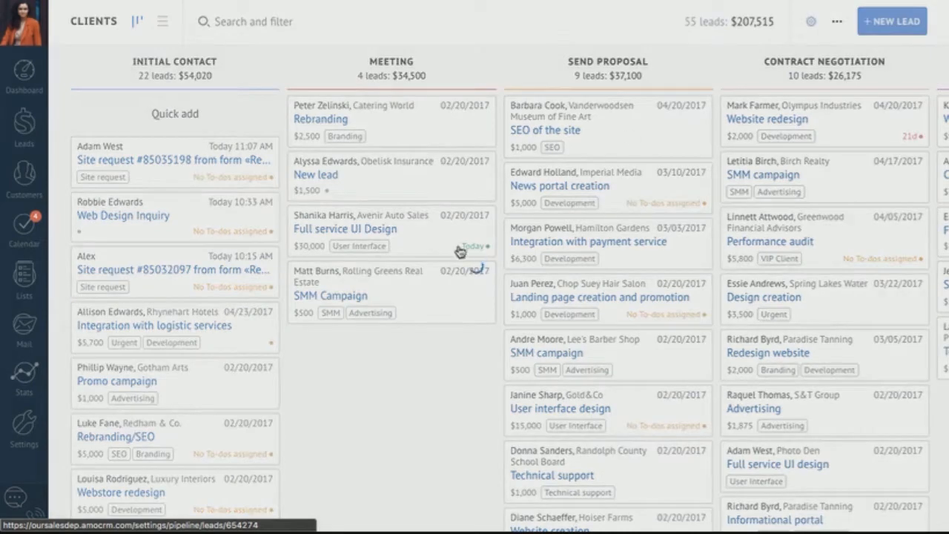
scroll(205, 353, "down", 3)
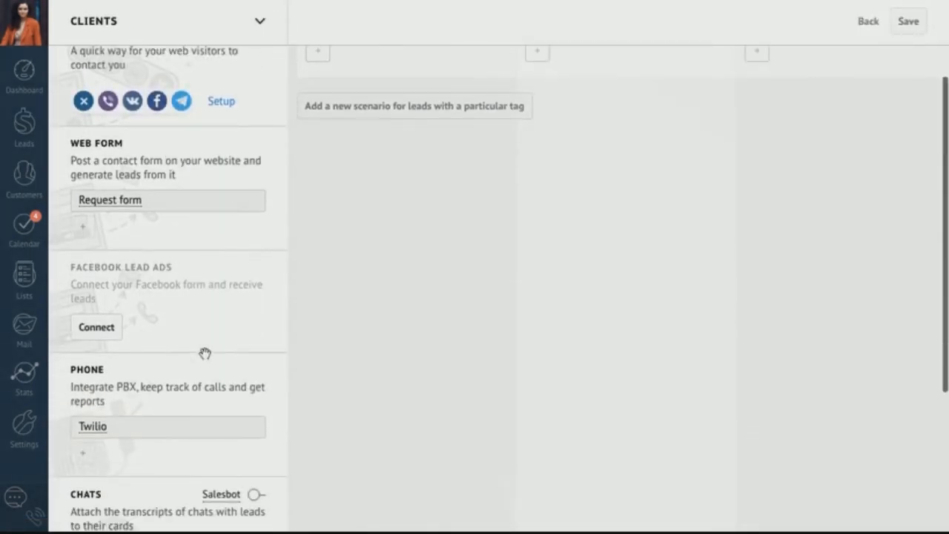
scroll(205, 354, "down", 2)
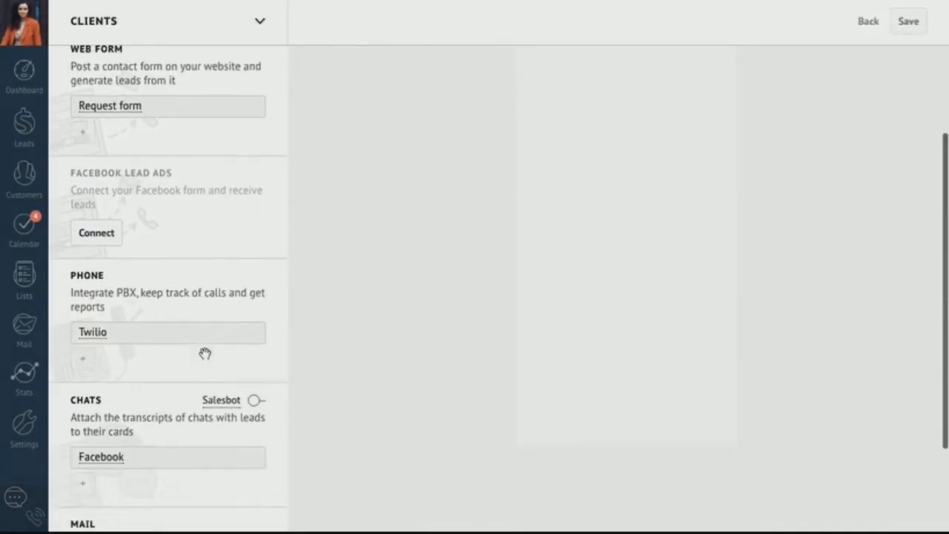
left_click(110, 458)
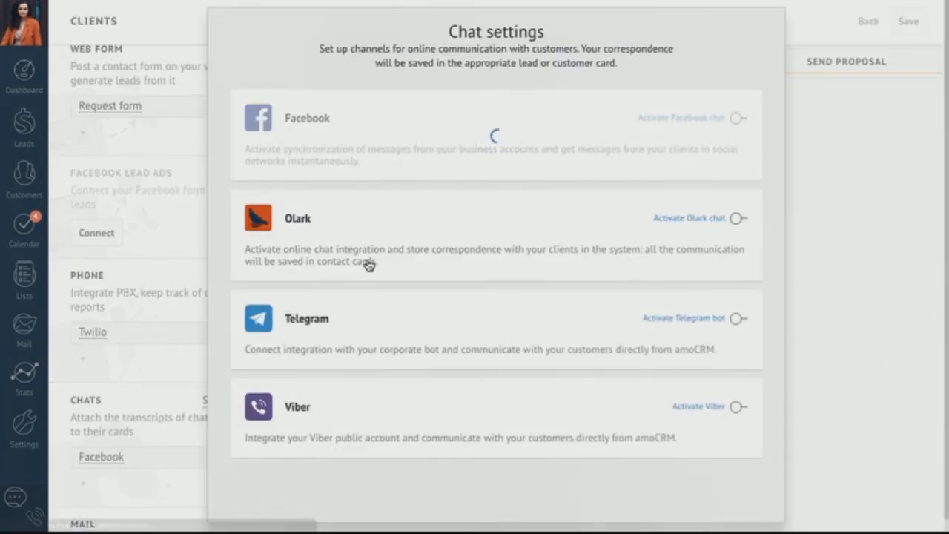
left_click(895, 140)
left_click(870, 27)
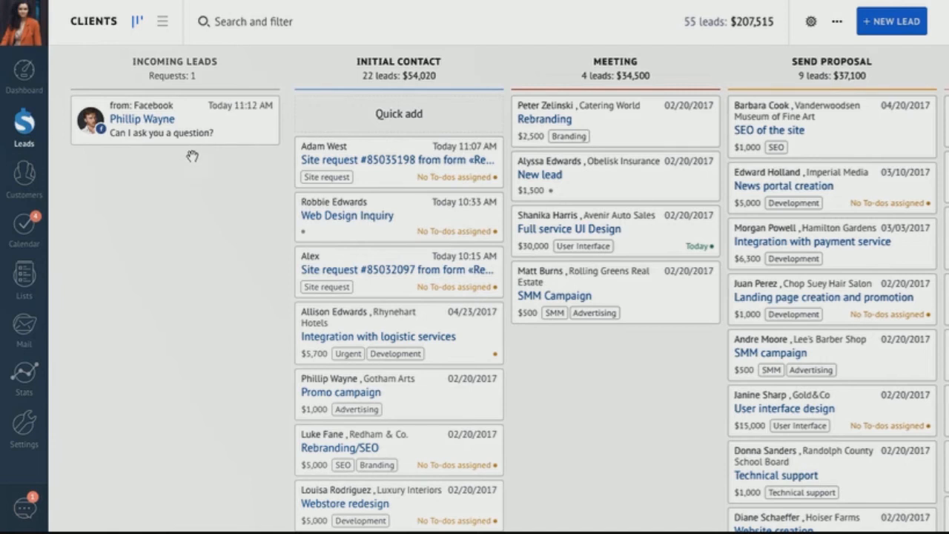
- Open the Facebook chat request and link it to the Promo campaign lead found by the contact's name
left_click(159, 125)
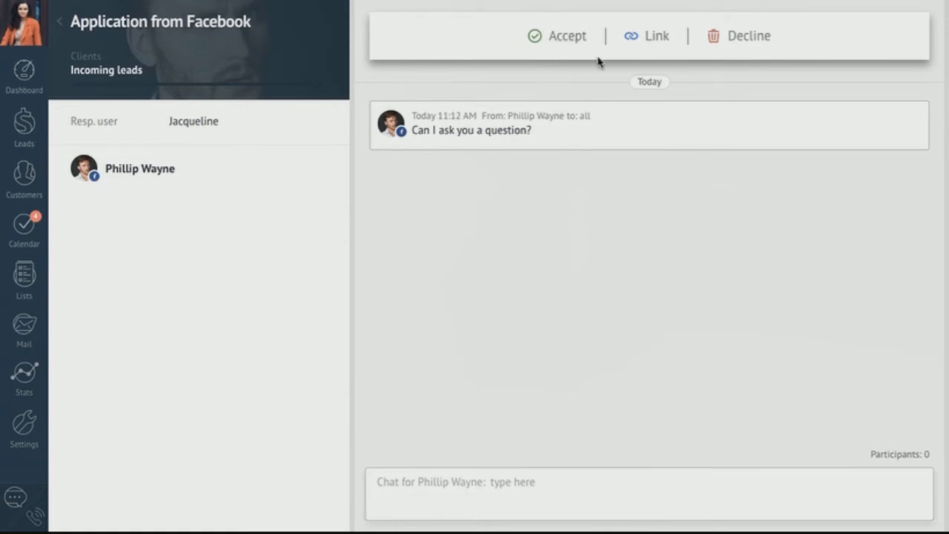
left_click(655, 39)
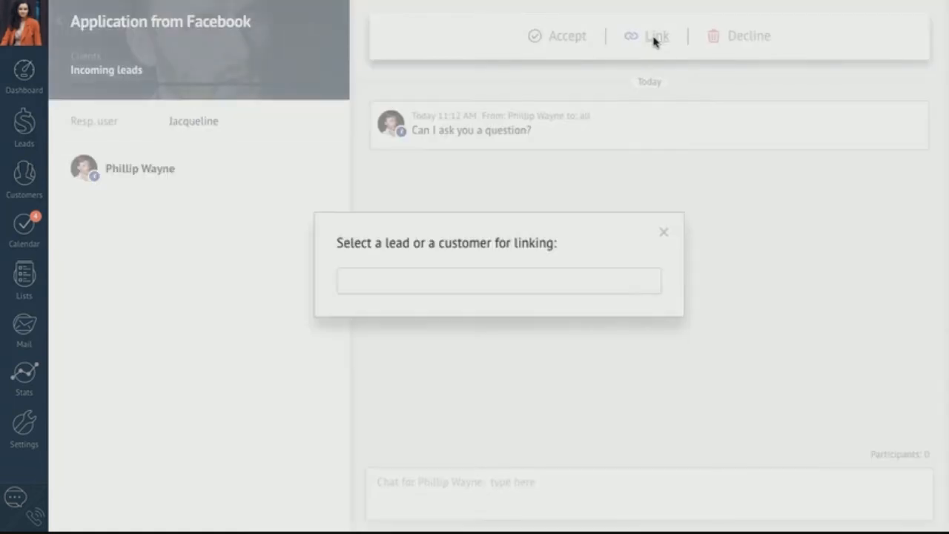
type("phillip")
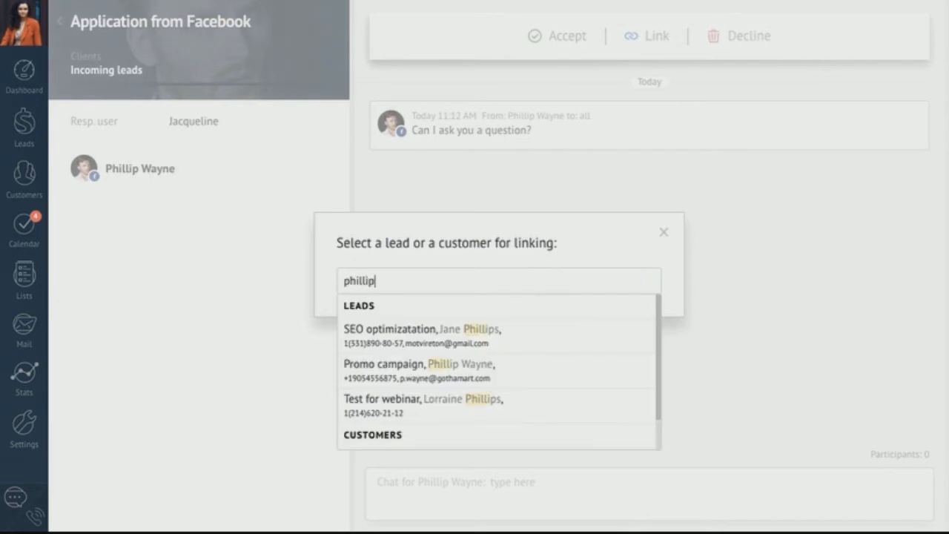
left_click(468, 377)
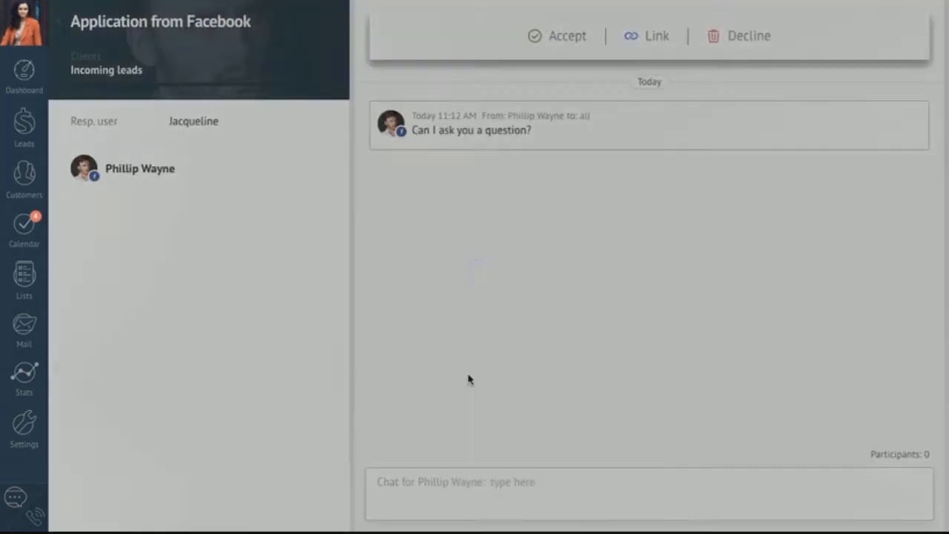
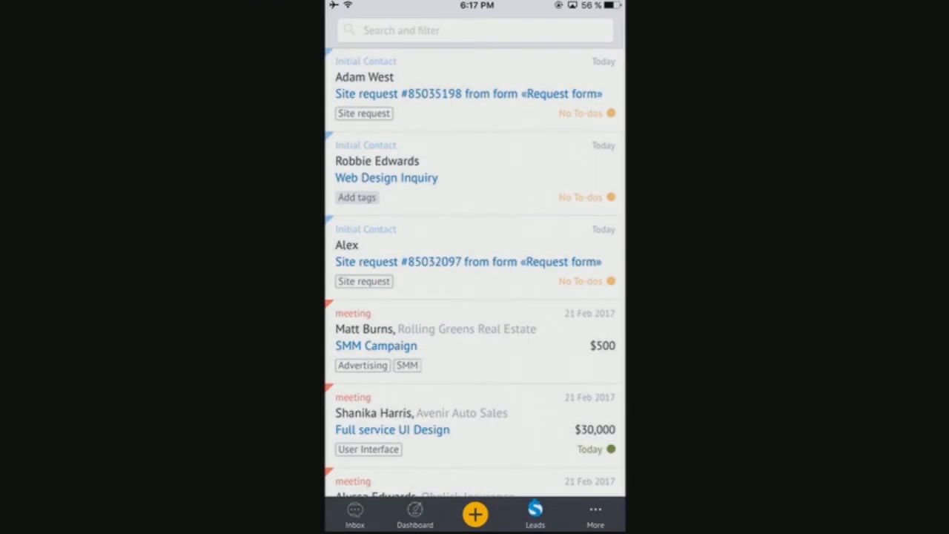
- Photograph a business card in the mobile app so its details are recognized for a new lead
left_click(475, 514)
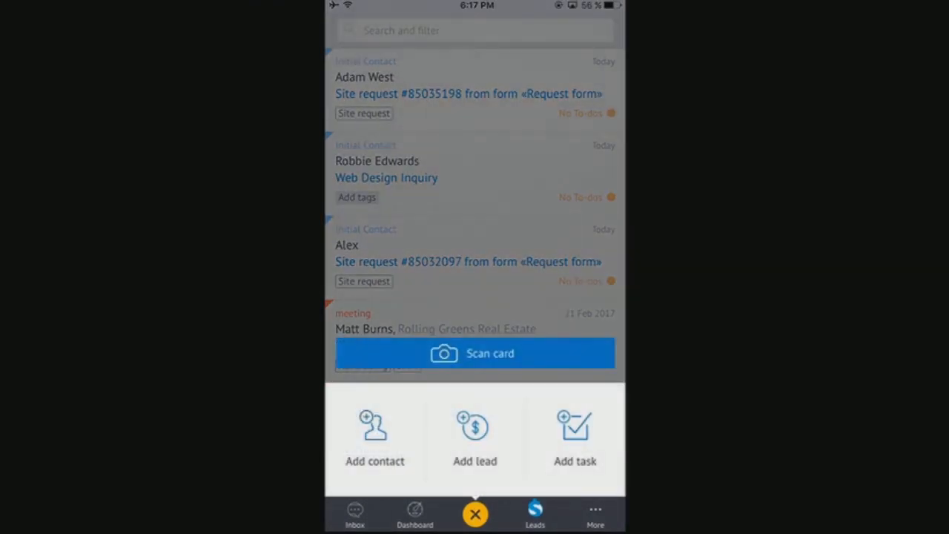
left_click(474, 351)
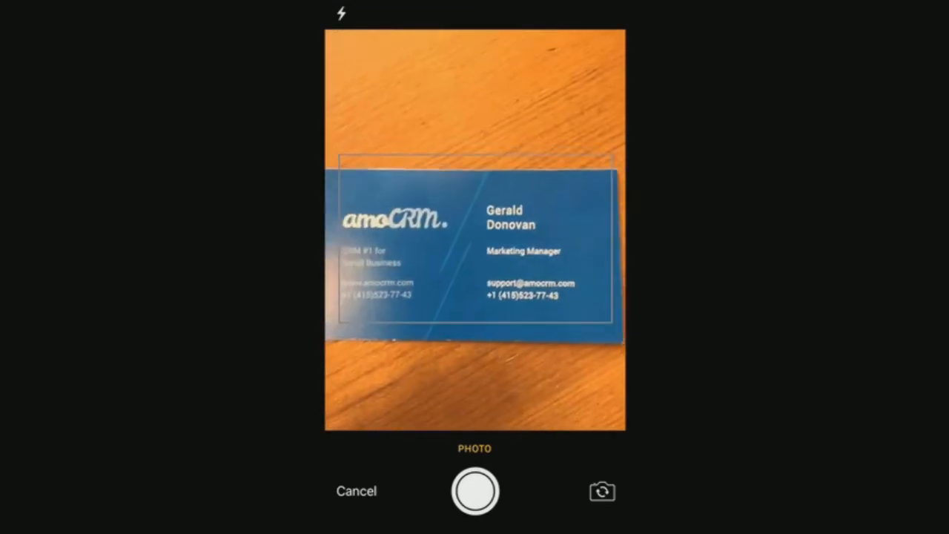
left_click(475, 491)
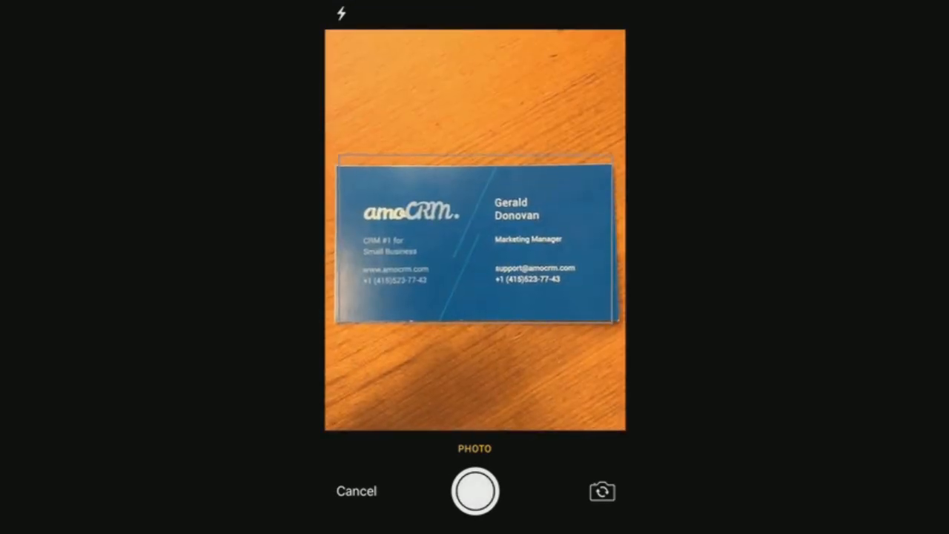
left_click(585, 505)
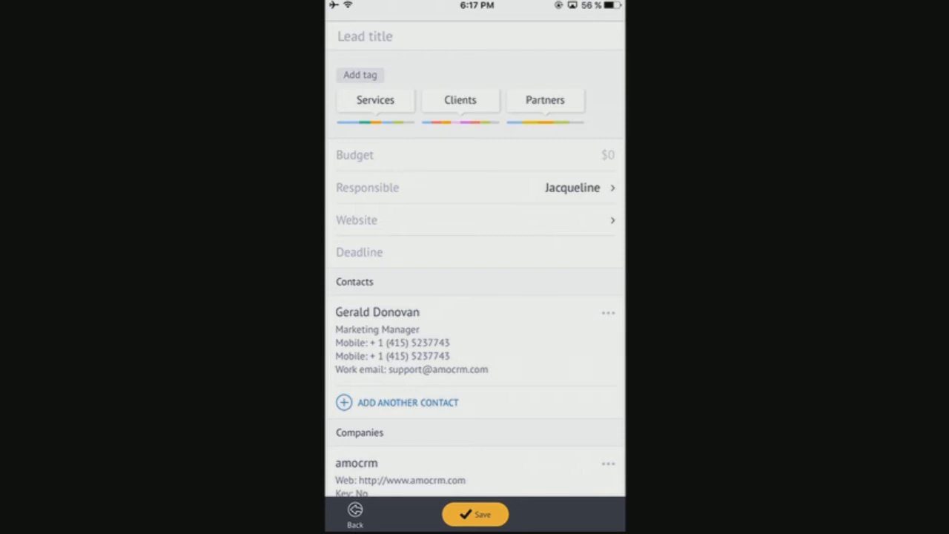
- Save the scanned lead to the Clients pipeline's Initial Contact stage and open it
left_click(460, 101)
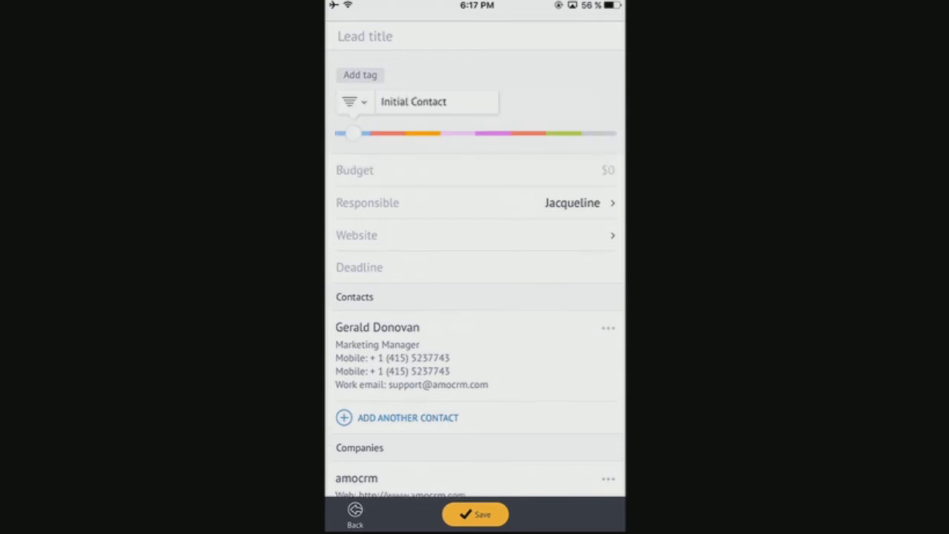
scroll(474, 296, "down", 2)
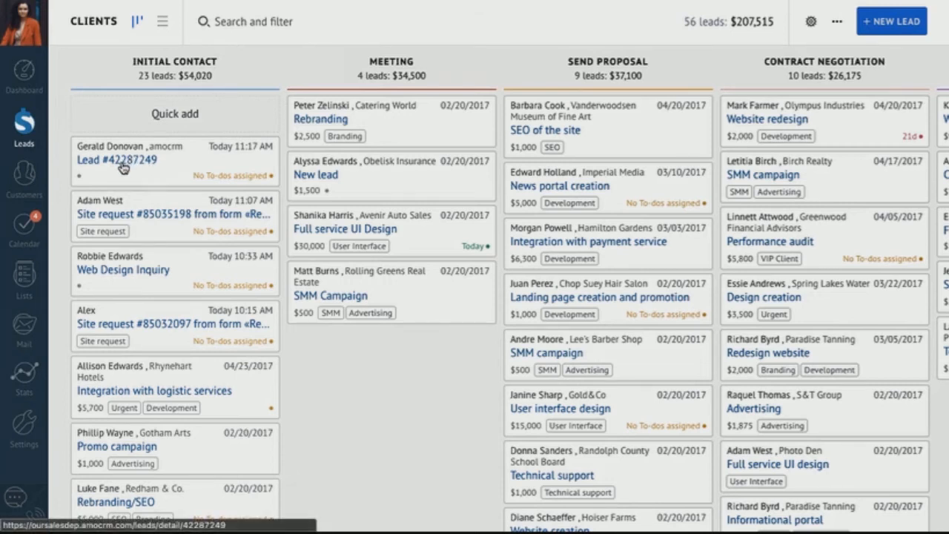
left_click(123, 160)
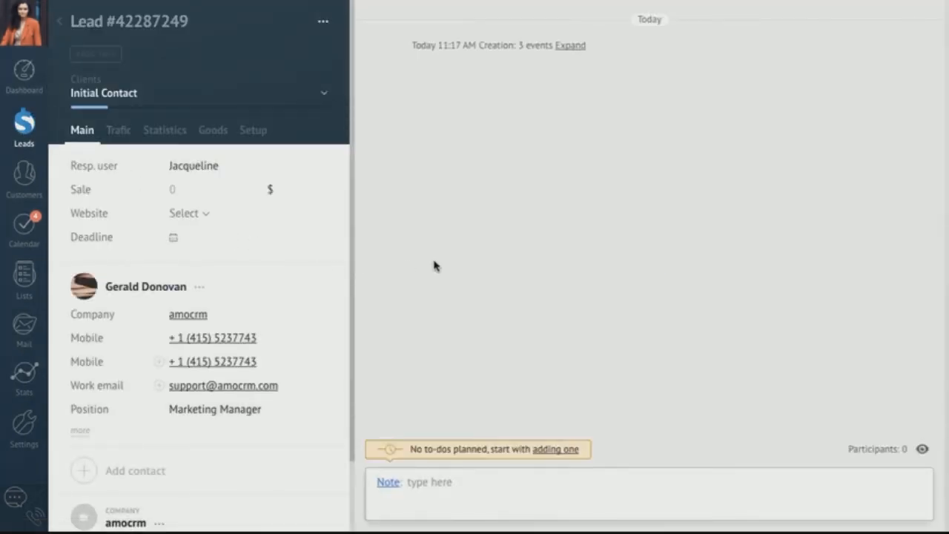
scroll(286, 304, "down", 2)
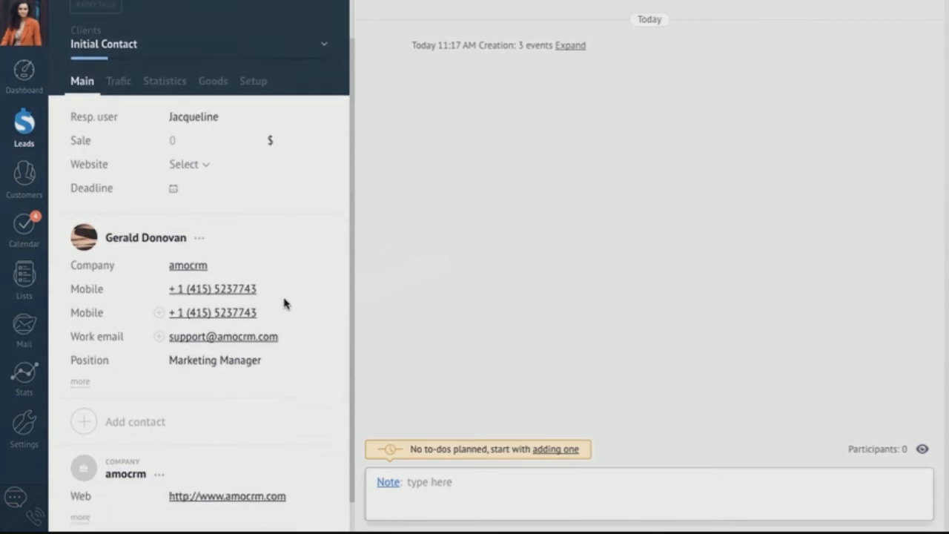
scroll(285, 303, "down", 1)
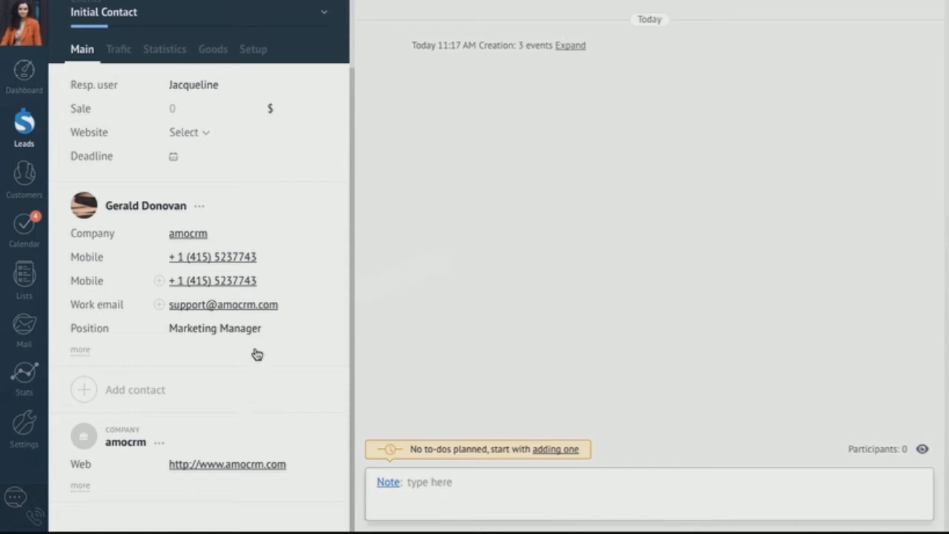
scroll(182, 175, "up", 2)
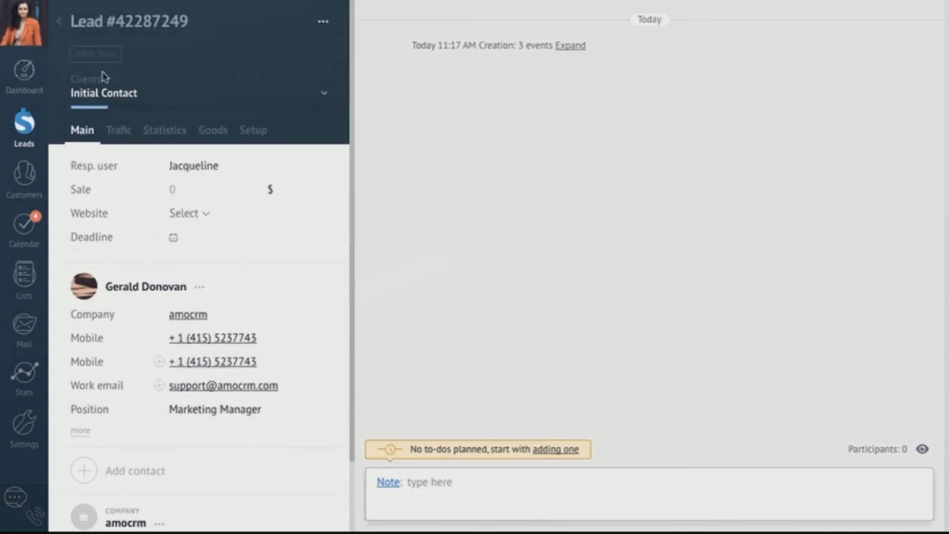
left_click(62, 24)
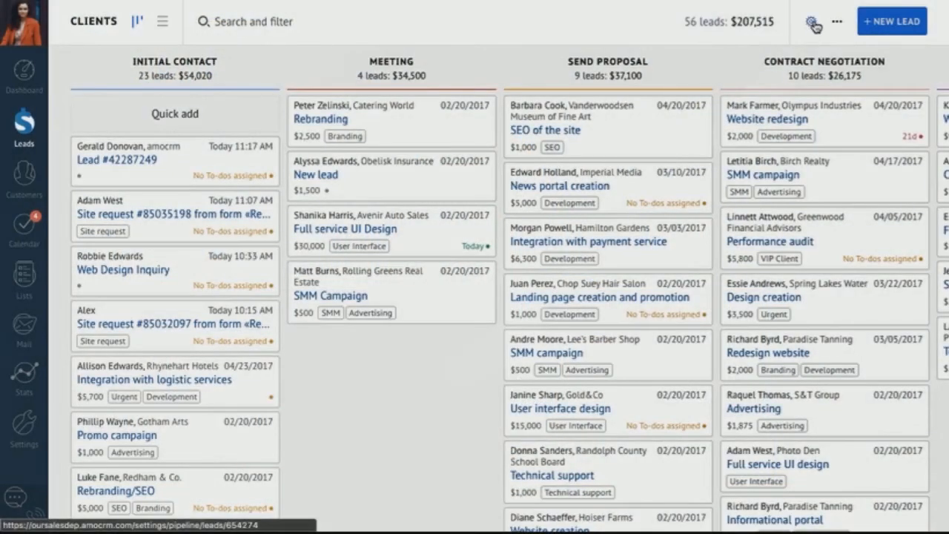
left_click(811, 21)
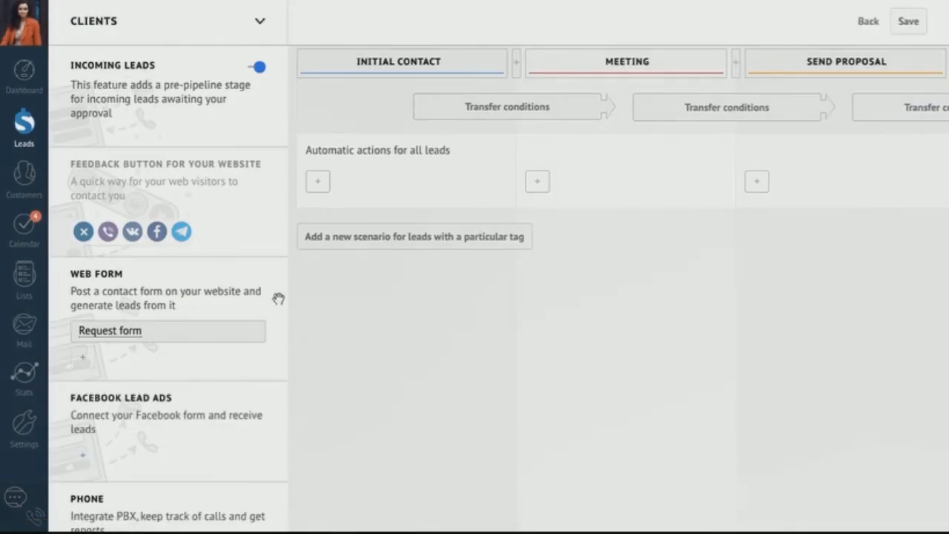
- Add a Facebook Lead Ads form to the pipeline using the Site for Everyone page
scroll(153, 361, "down", 1)
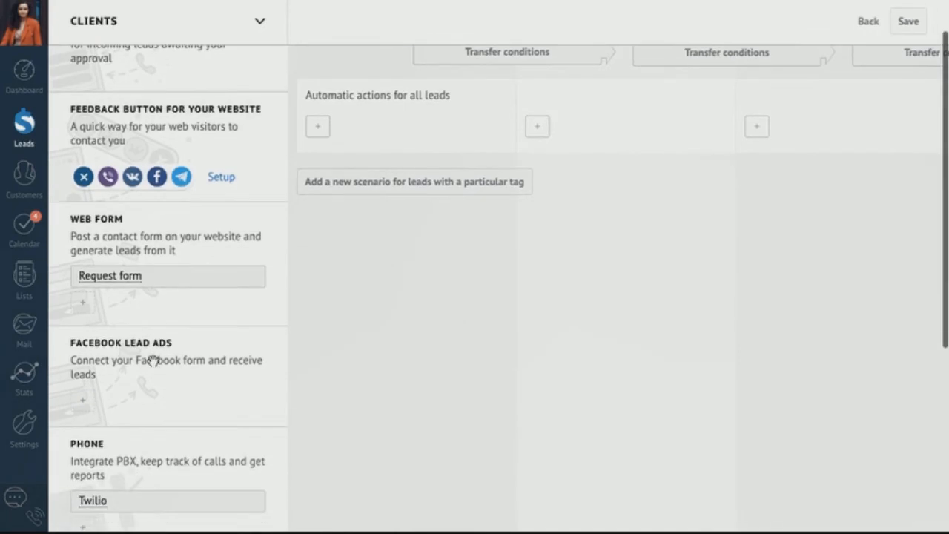
left_click(83, 404)
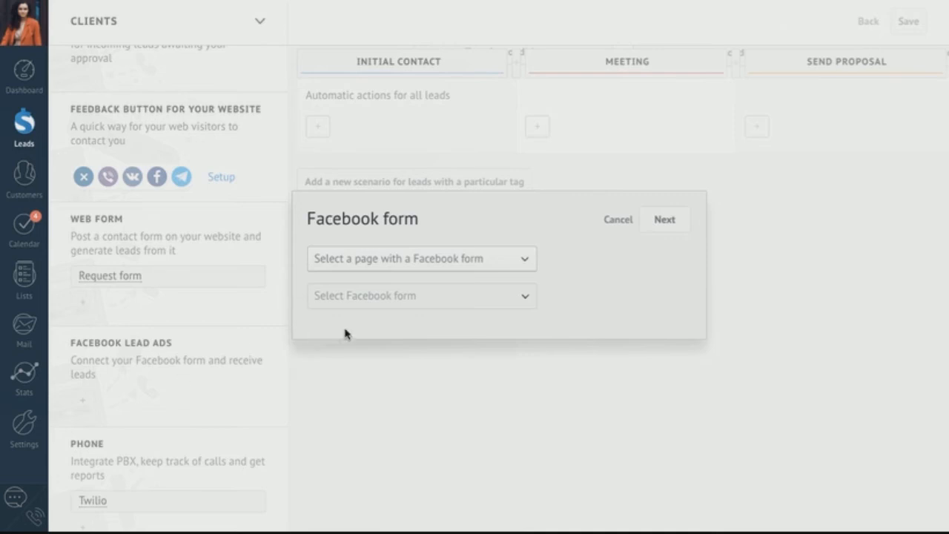
left_click(410, 259)
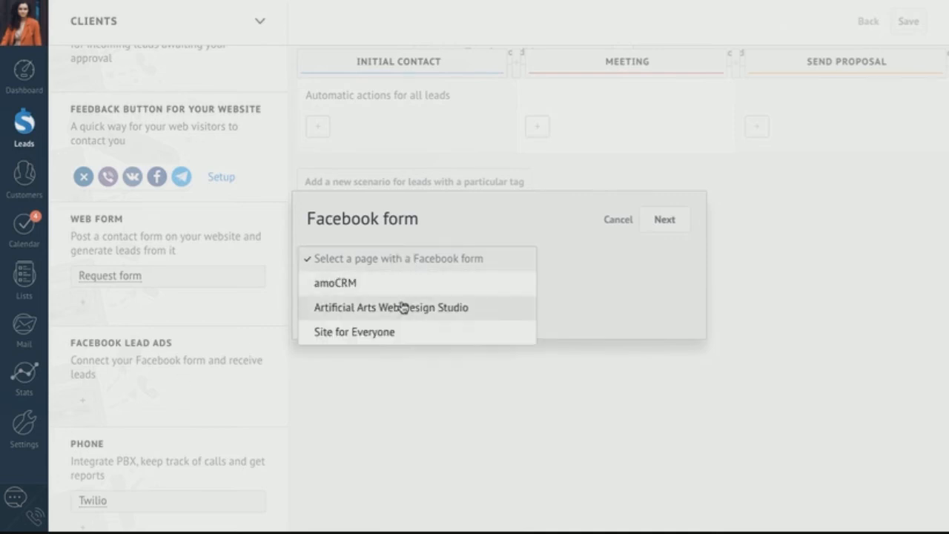
left_click(395, 331)
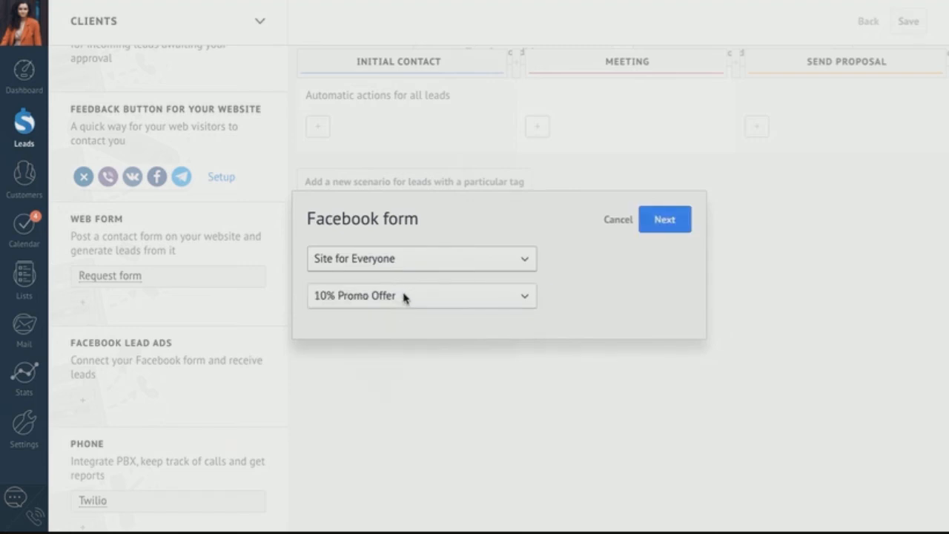
left_click(657, 220)
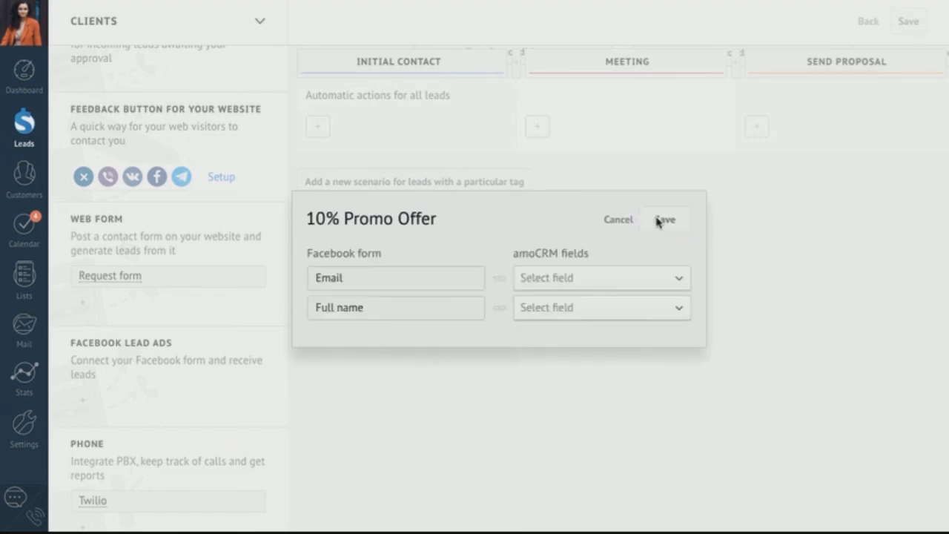
- Map the form's Email and Full name to contact fields, save, and return to the board
left_click(587, 280)
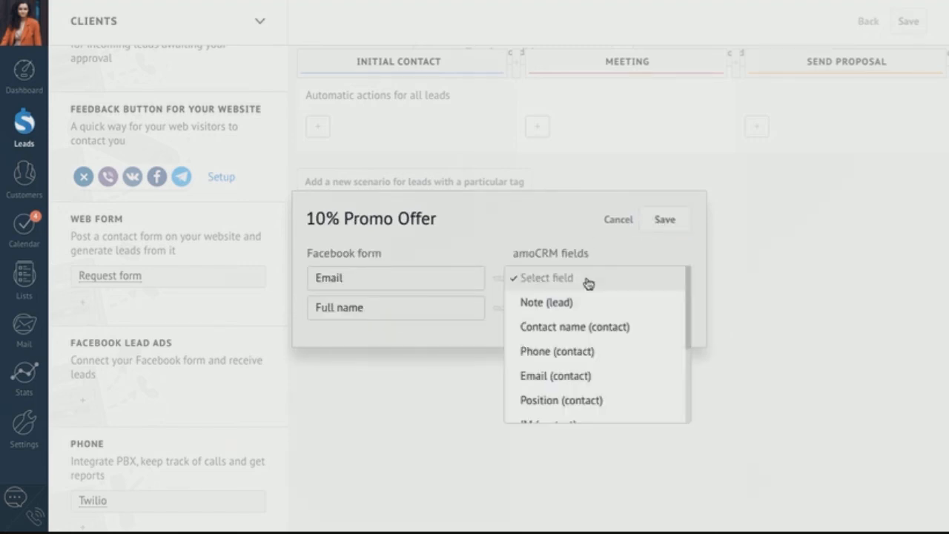
left_click(576, 378)
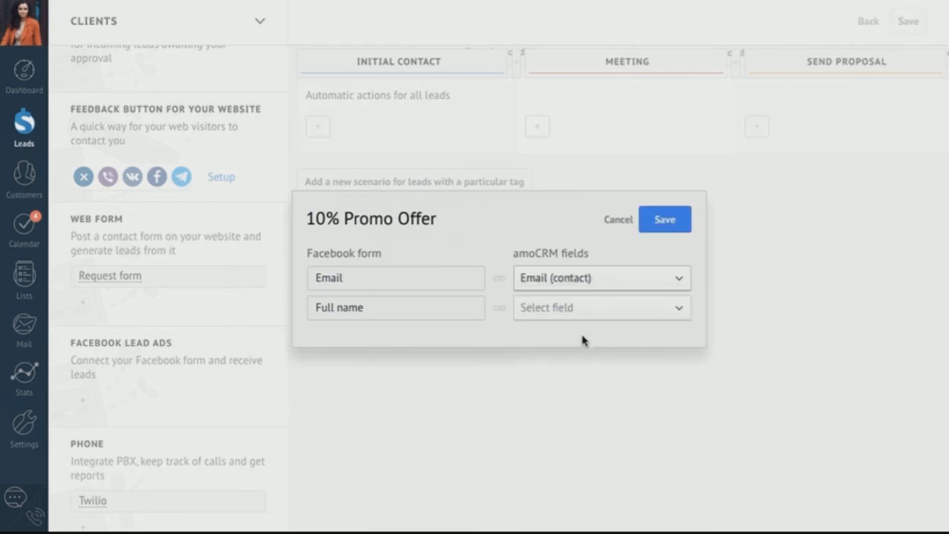
left_click(604, 313)
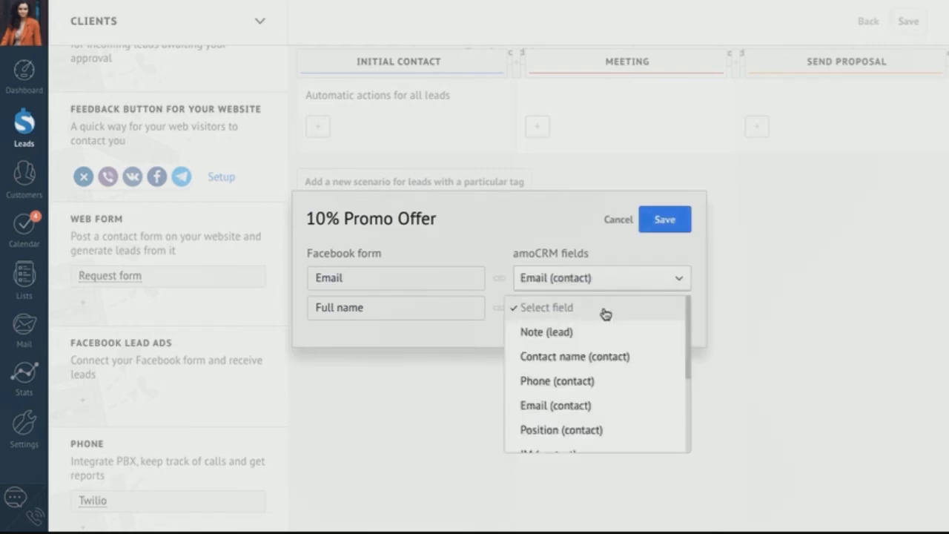
left_click(585, 359)
left_click(659, 226)
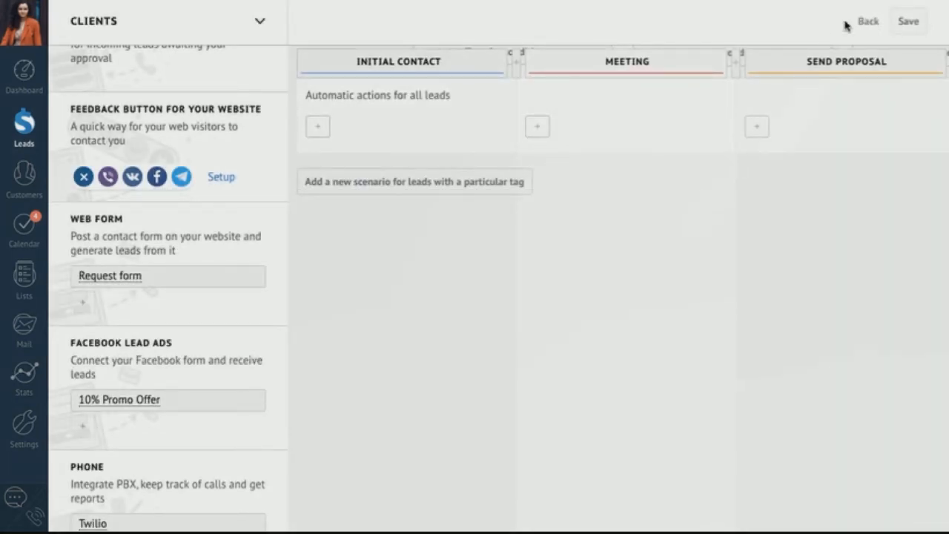
left_click(867, 23)
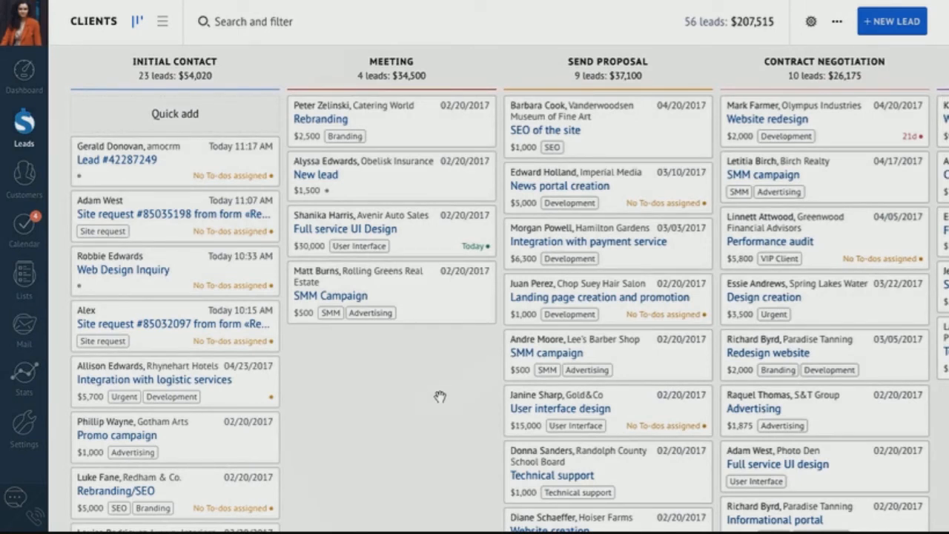
- Open the $15,000 'User interface design' lead, review its feed, and bring up its actions menu
left_click(542, 413)
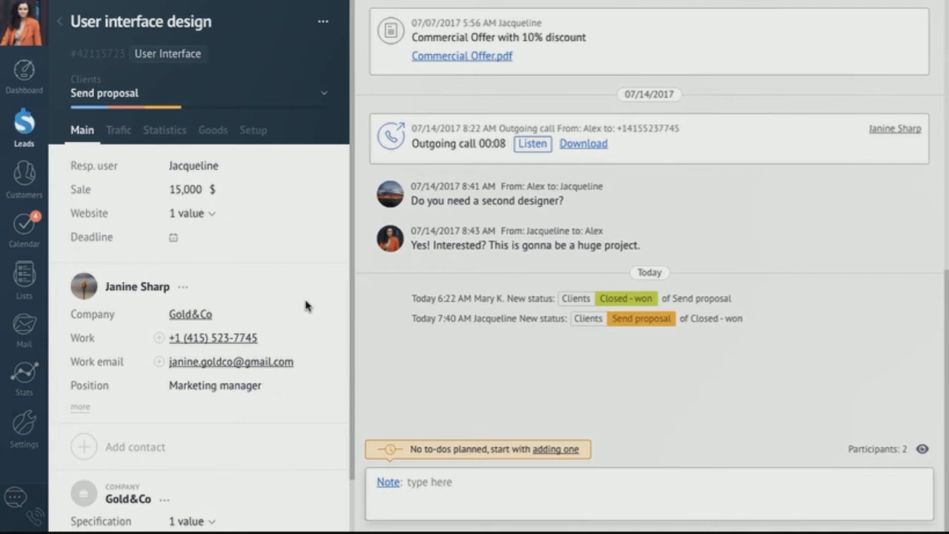
scroll(304, 306, "down", 1)
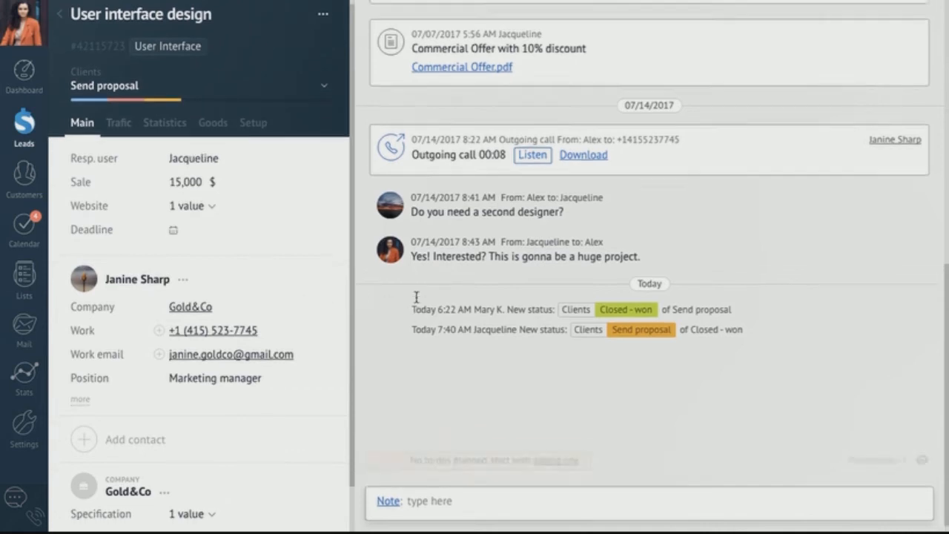
scroll(413, 302, "up", 1)
scroll(416, 300, "up", 1)
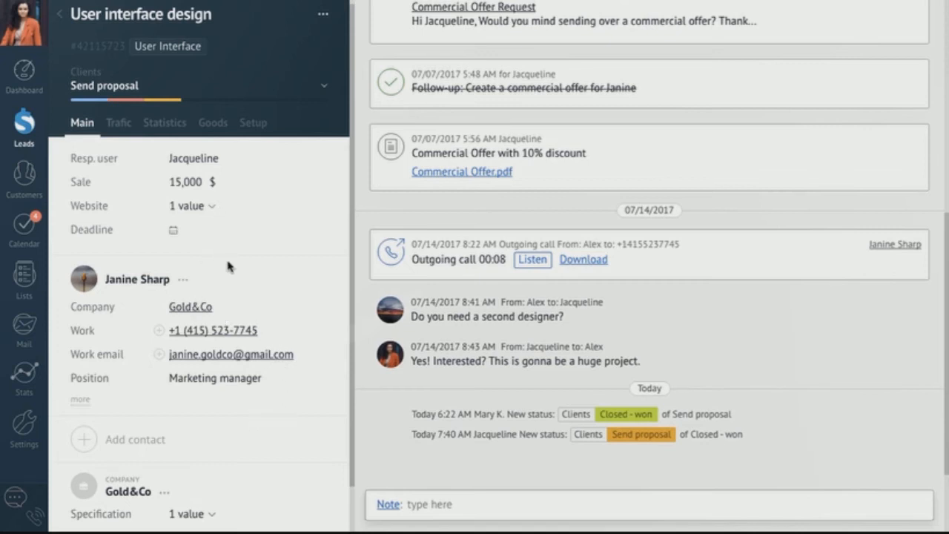
left_click(323, 19)
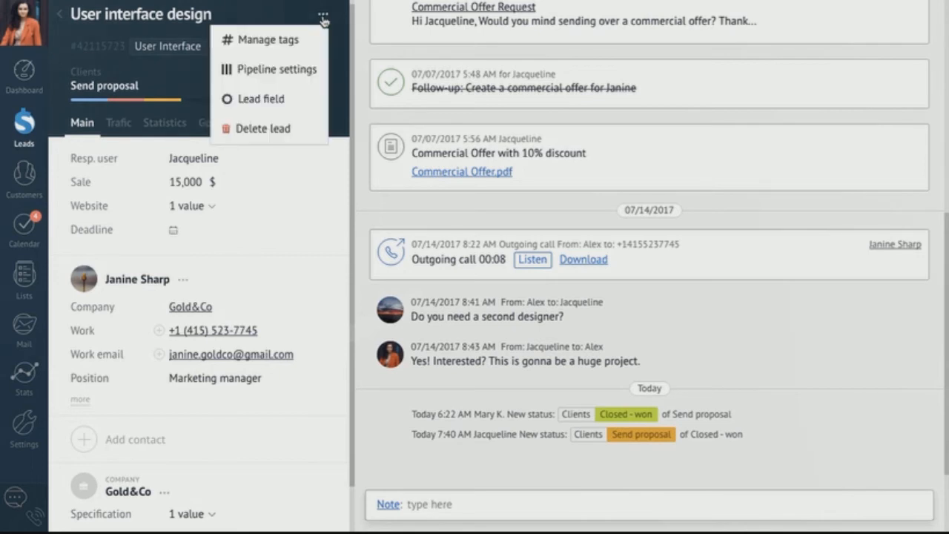
left_click(302, 99)
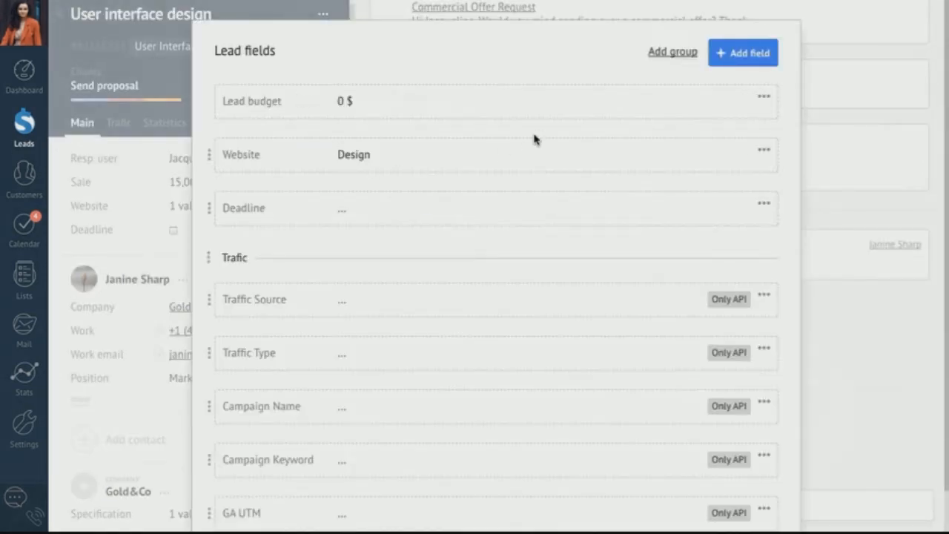
left_click(822, 190)
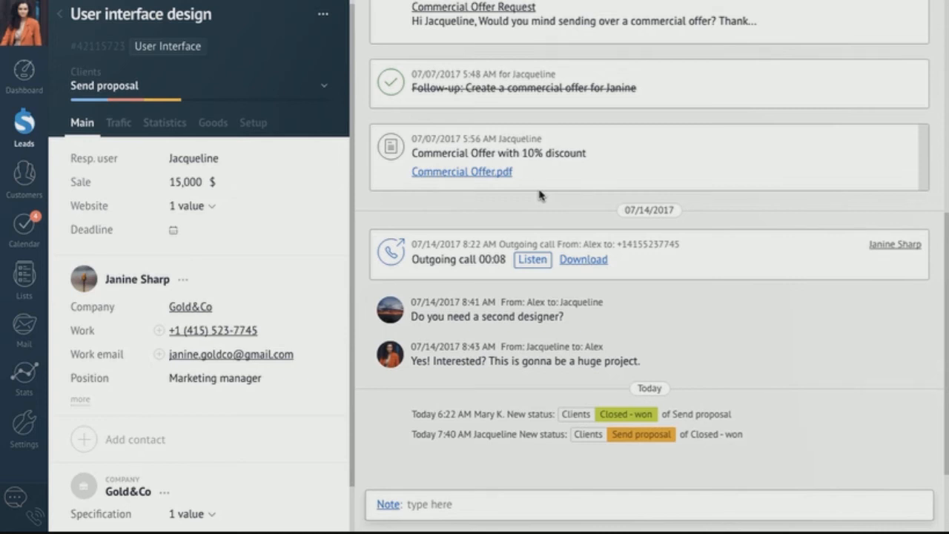
scroll(539, 195, "up", 4)
scroll(539, 194, "up", 2)
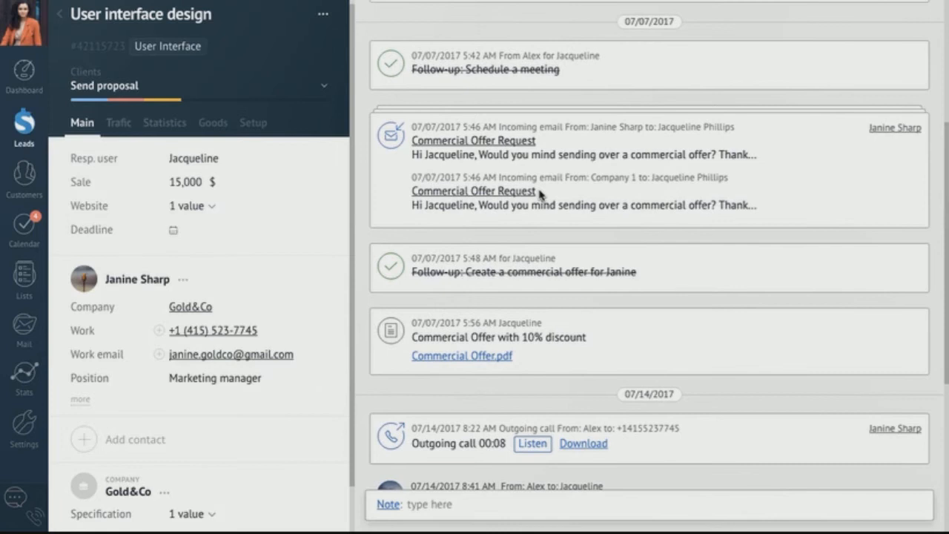
scroll(538, 194, "down", 1)
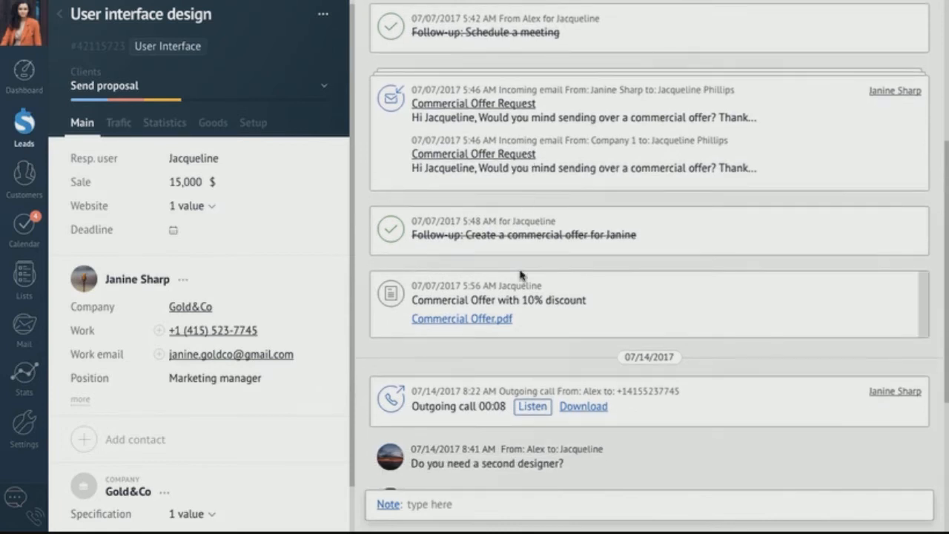
scroll(519, 274, "down", 2)
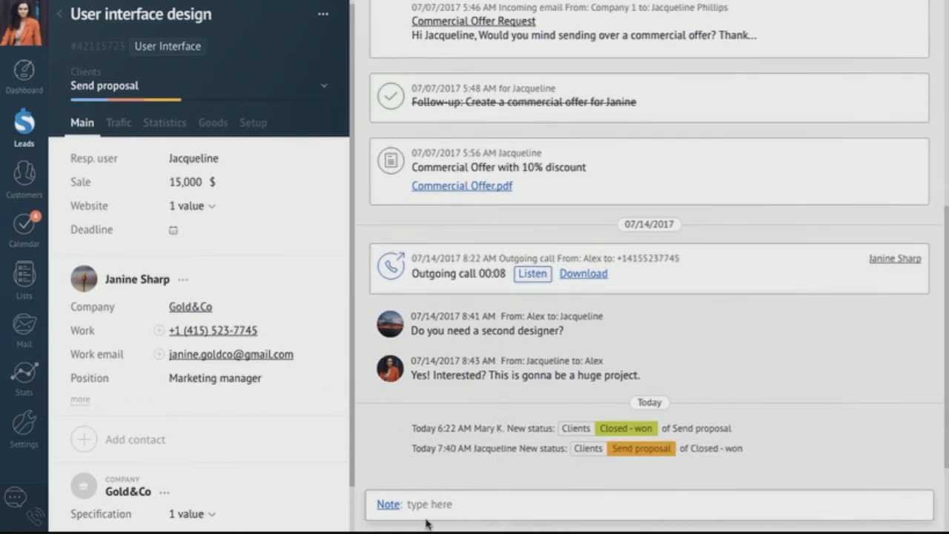
- Start an e-mail entry in the lead feed, then discard the draft
left_click(387, 504)
left_click(391, 427)
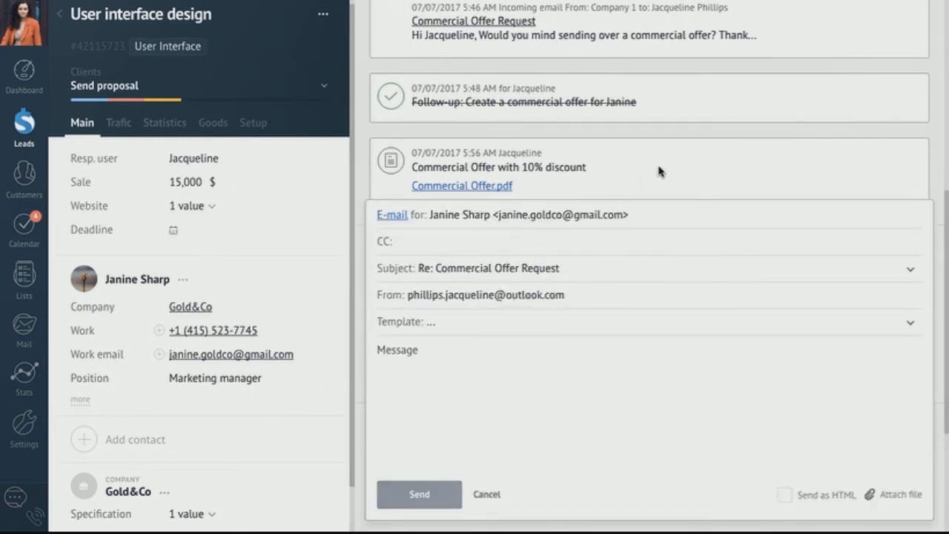
left_click(699, 141)
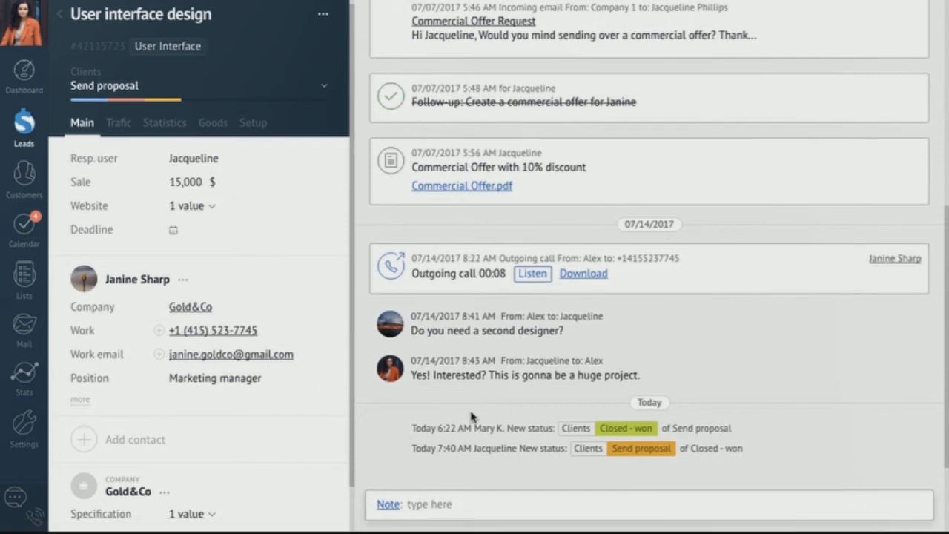
- Add a Follow-up to-do due Today with the comment 'Call the client'
left_click(389, 504)
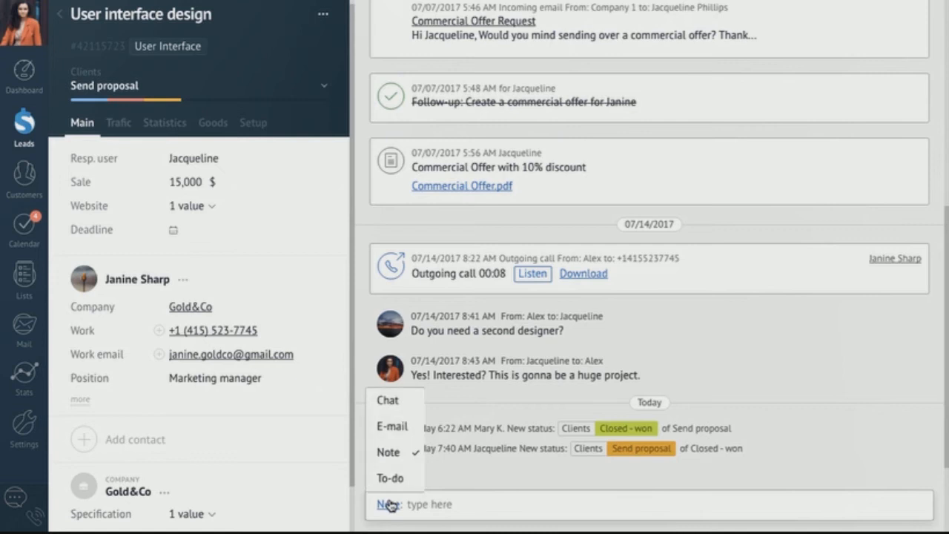
left_click(391, 479)
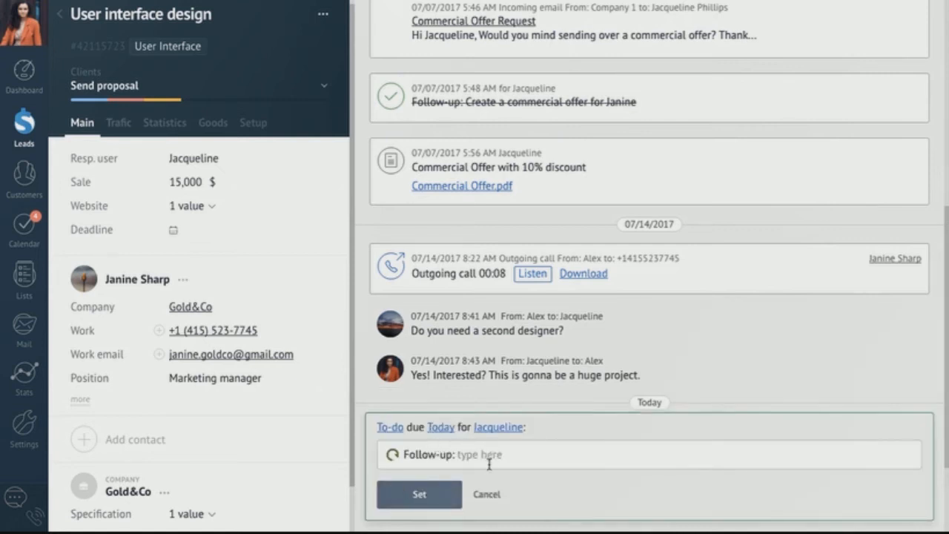
left_click(442, 433)
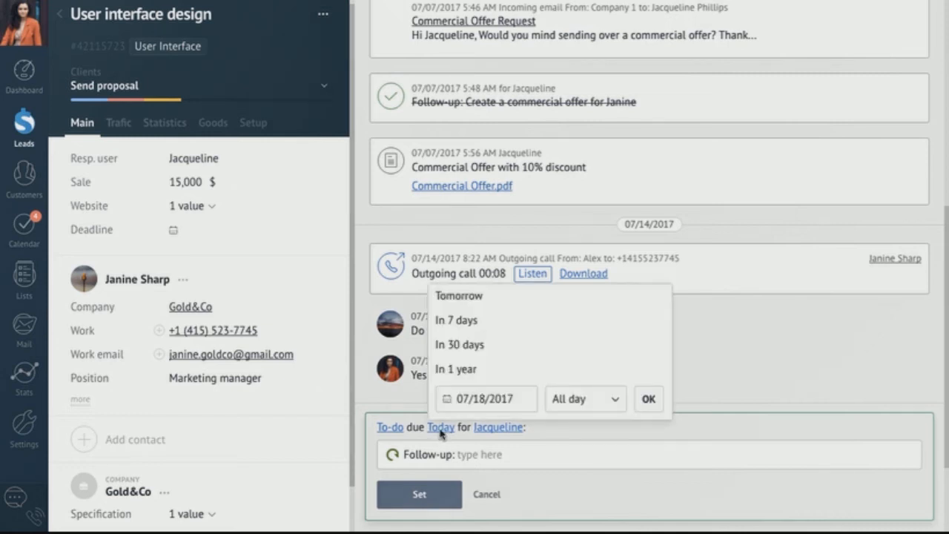
left_click(495, 432)
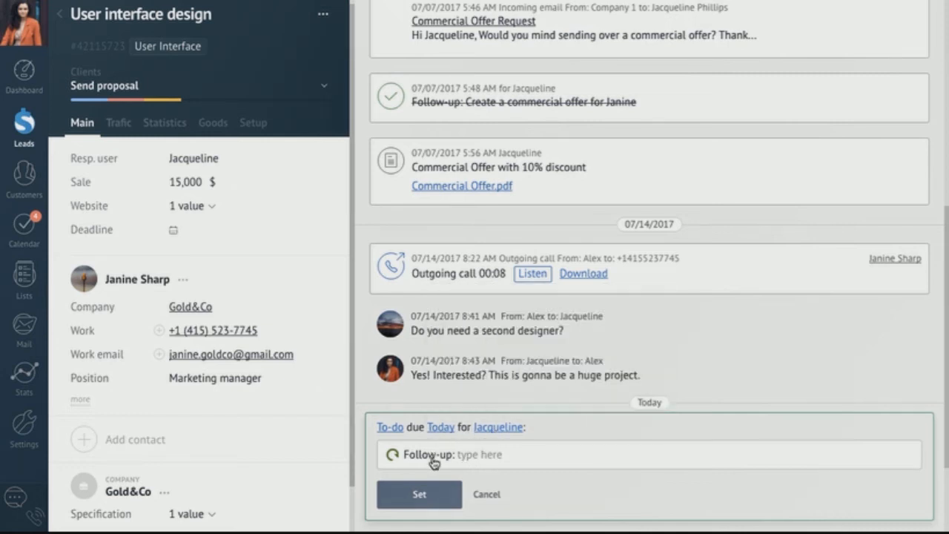
left_click(432, 456)
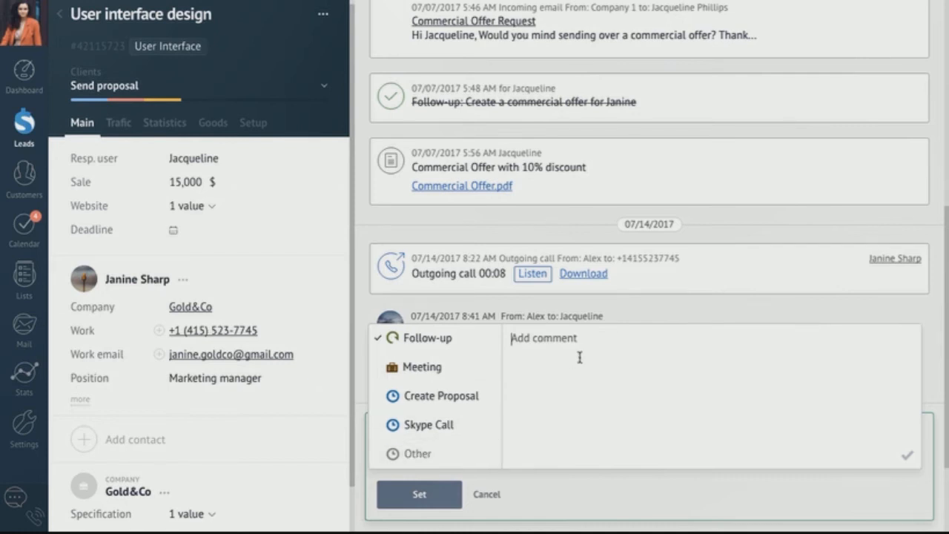
type("Call the clie")
type("nt")
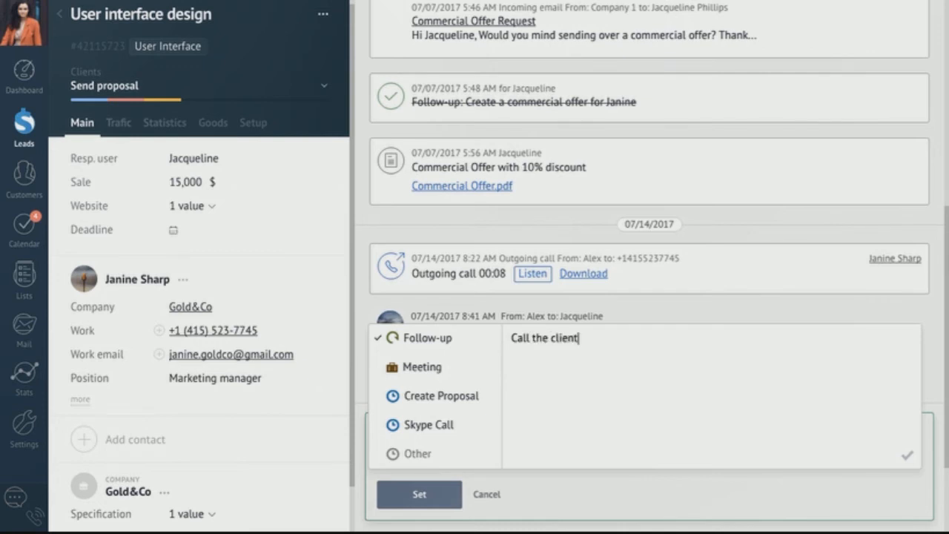
left_click(420, 494)
left_click(420, 494)
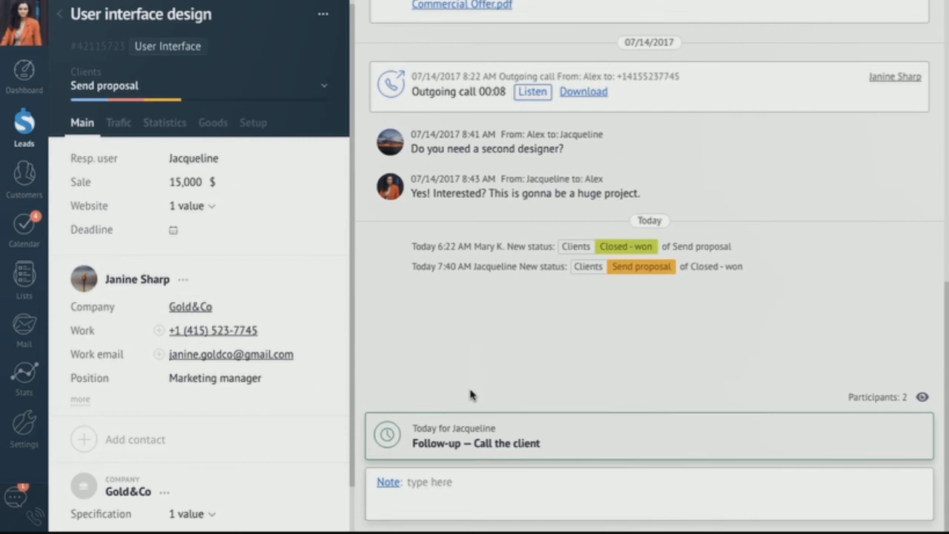
- Send the chat message 'Can we call you today?' to the lead's contact
left_click(448, 495)
left_click(391, 423)
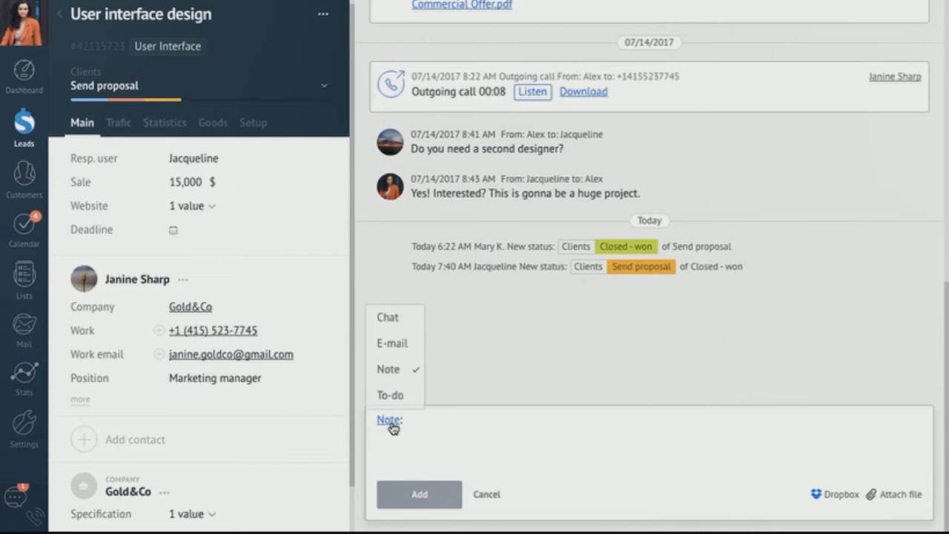
left_click(390, 317)
type("C")
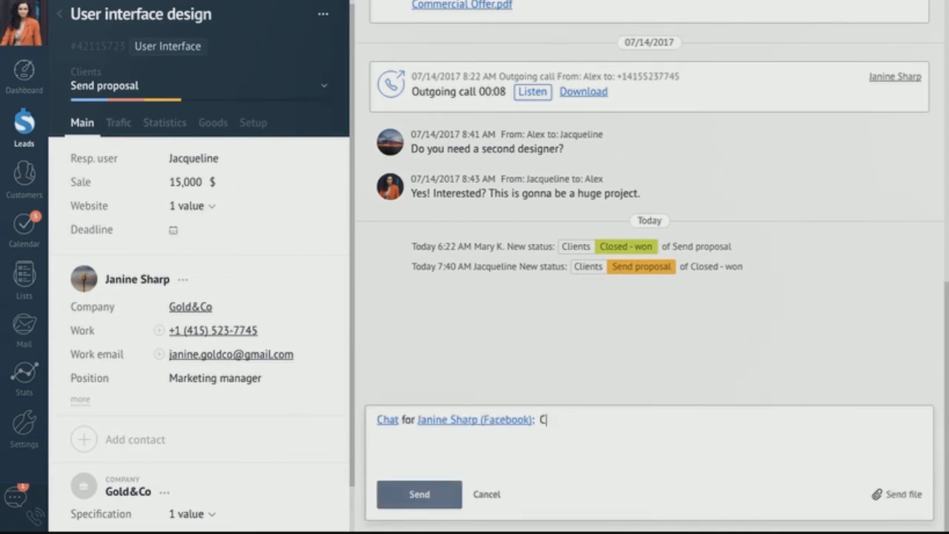
type("an we call you today?")
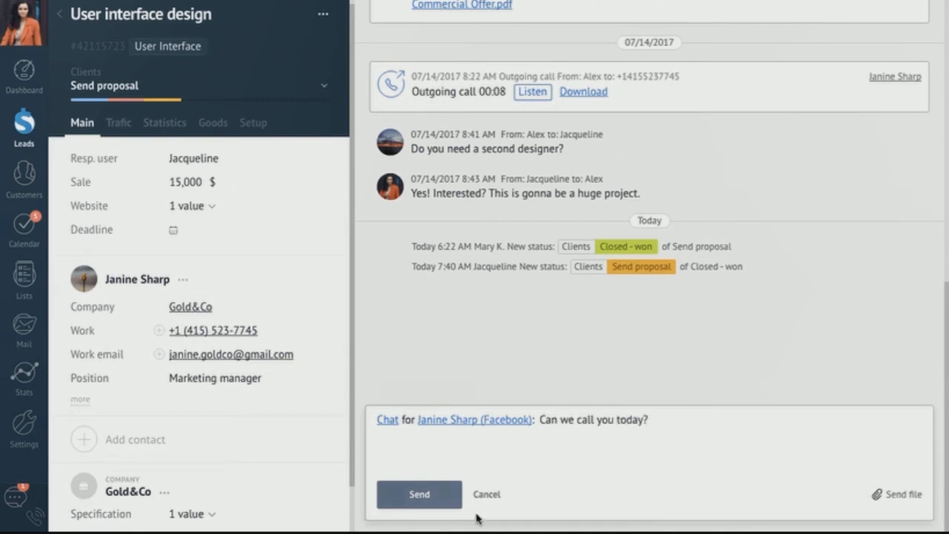
left_click(434, 498)
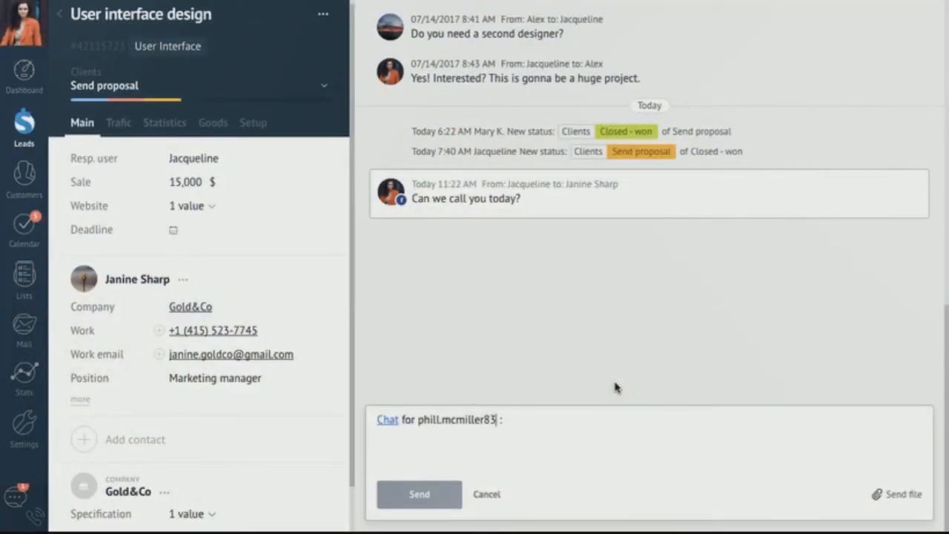
- Send a chat to the contact's Gmail address saying 'Please send me some examples.'
type("G")
key("BackSpace")
type("@gmail.com")
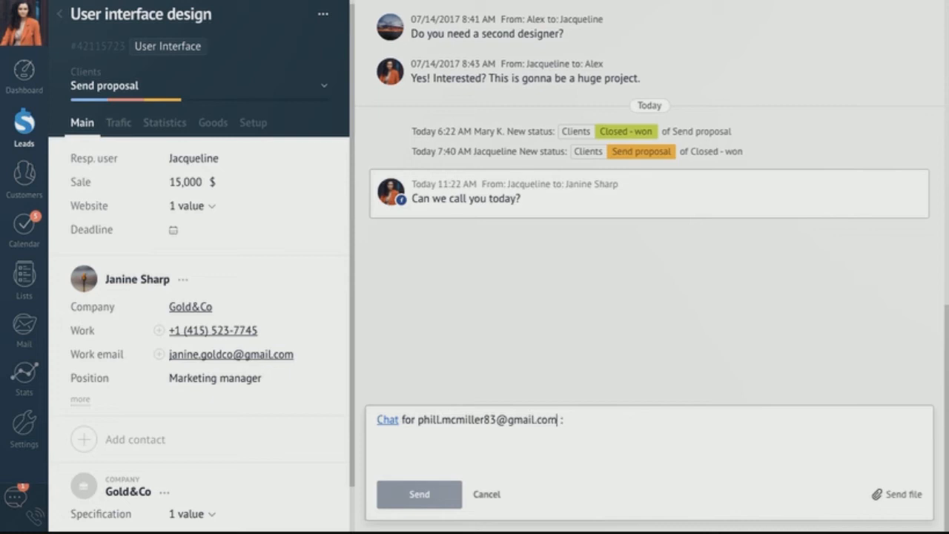
key("Return")
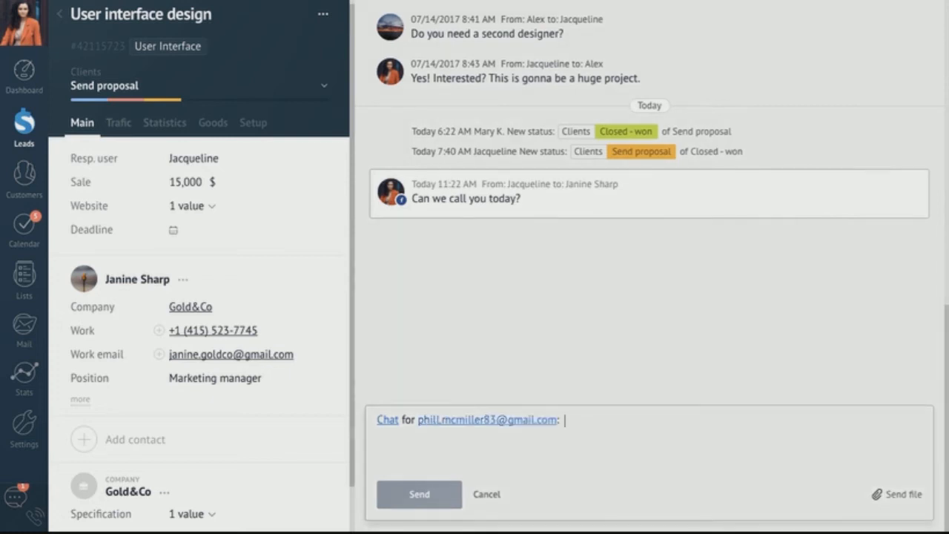
type("Pl")
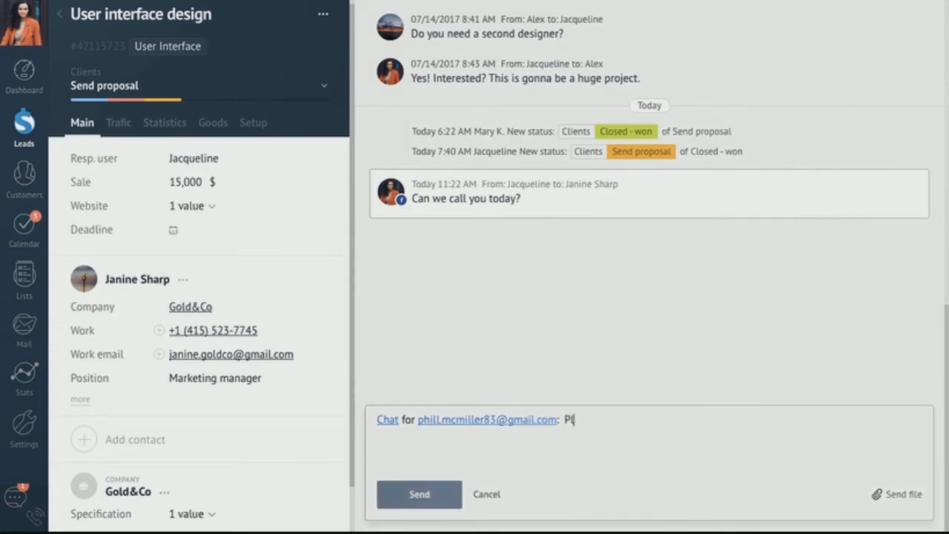
type("ease send me some examples")
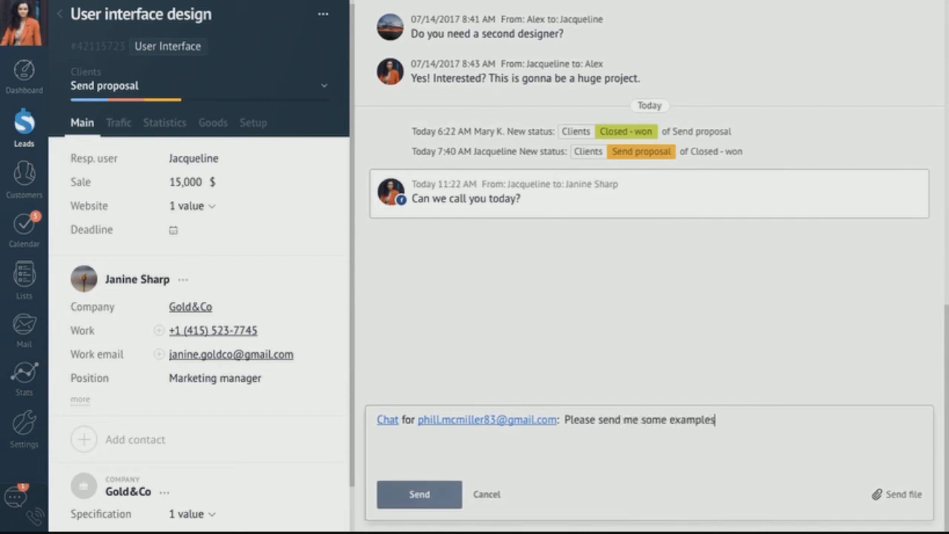
type(".")
left_click(417, 494)
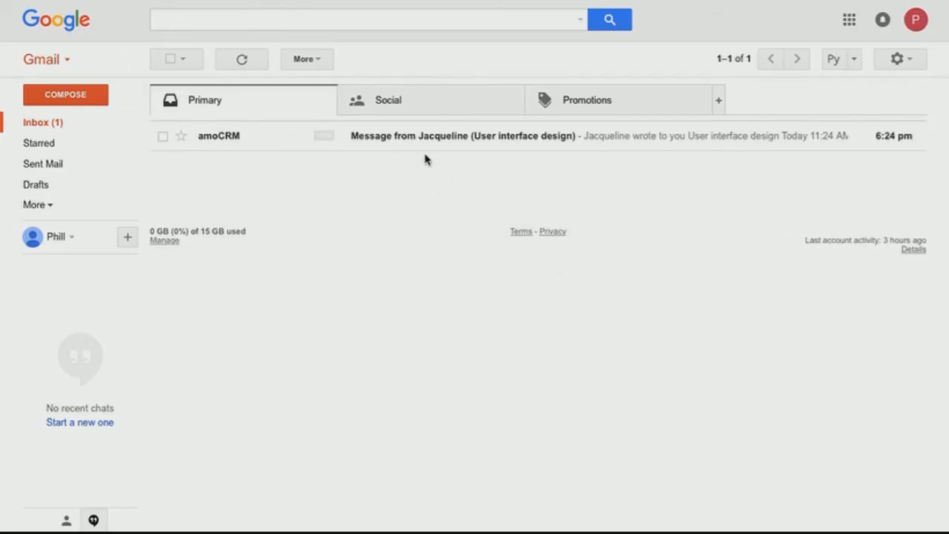
- Open the amoCRM notification e-mail for the User interface design lead in Gmail
left_click(407, 138)
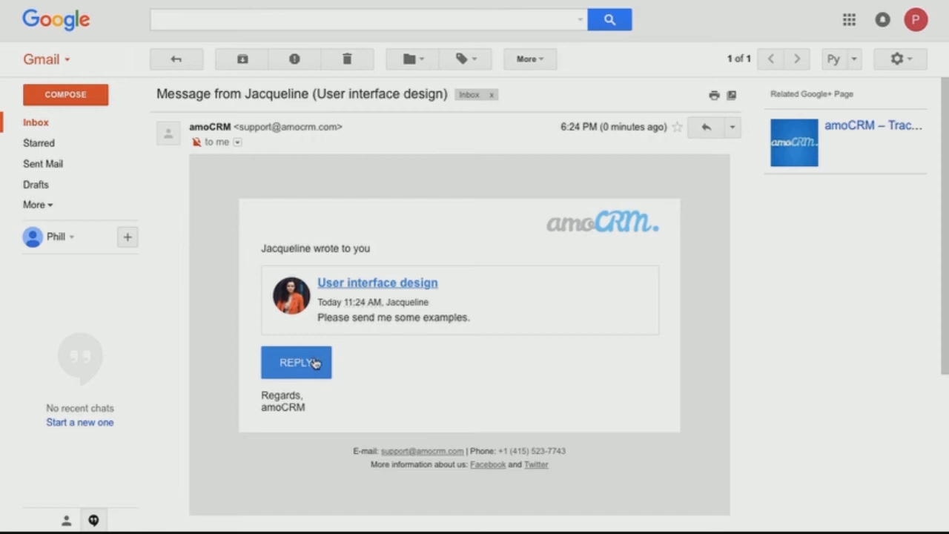
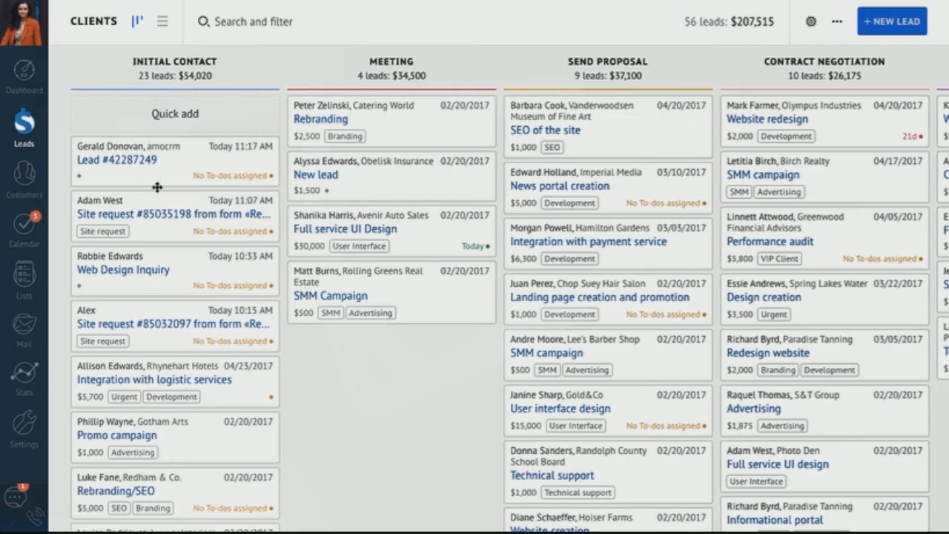
- Scroll the Clients kanban board back until the Initial Contact column is fully visible
scroll(347, 443, "right", 4)
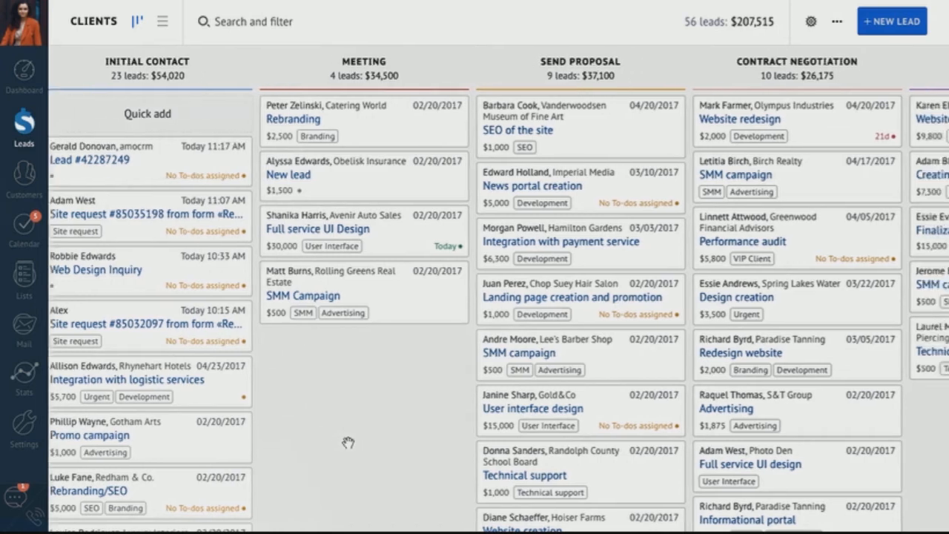
scroll(347, 443, "left", 3)
scroll(347, 443, "left", 1)
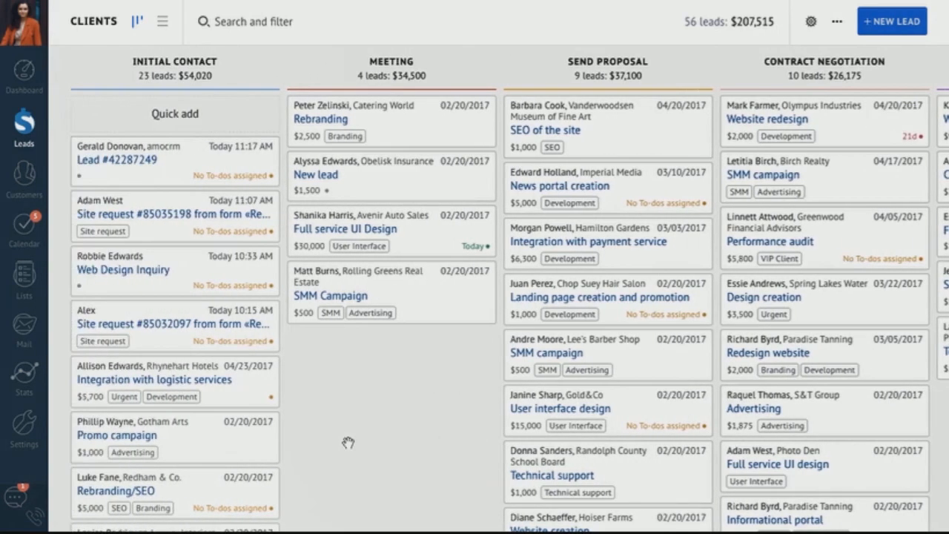
- Create a pipeline named 'New Pipeline', then switch back to the Clients pipeline
left_click(93, 27)
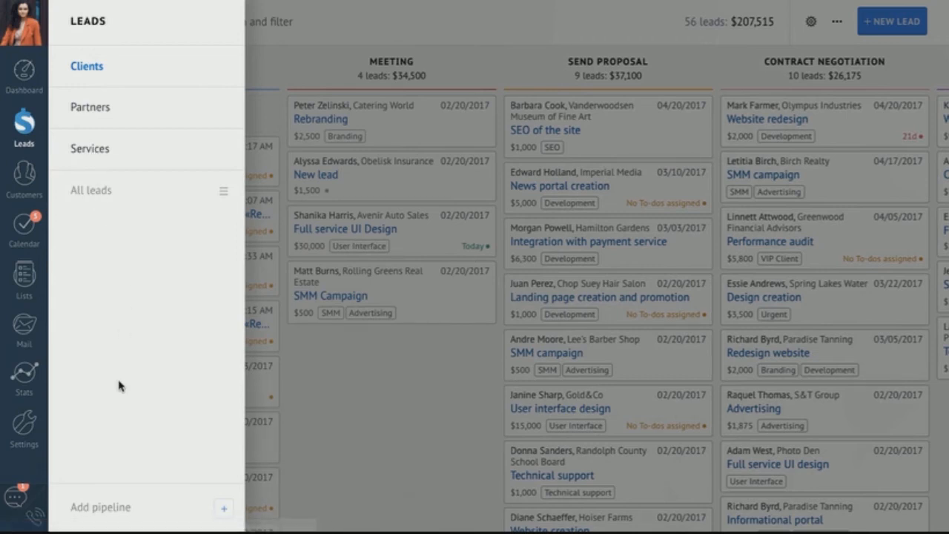
left_click(154, 510)
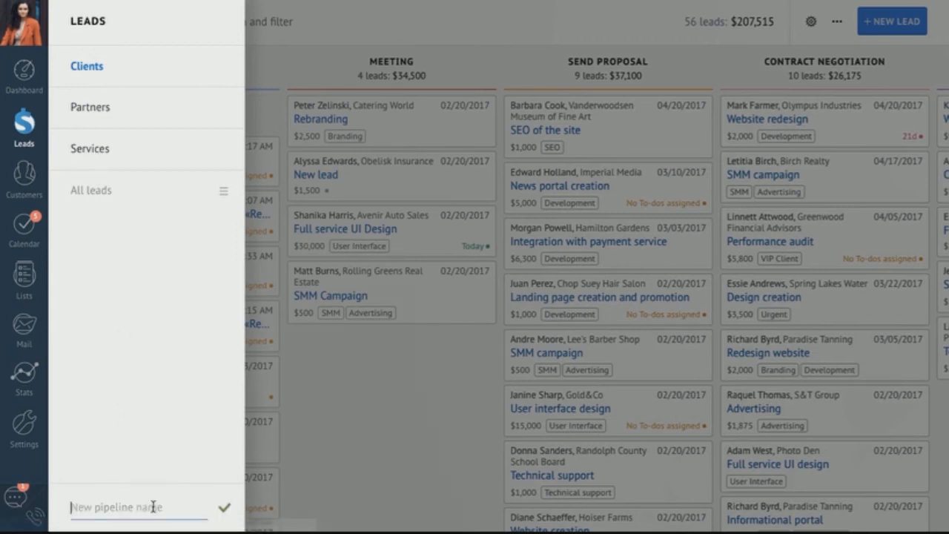
type("N")
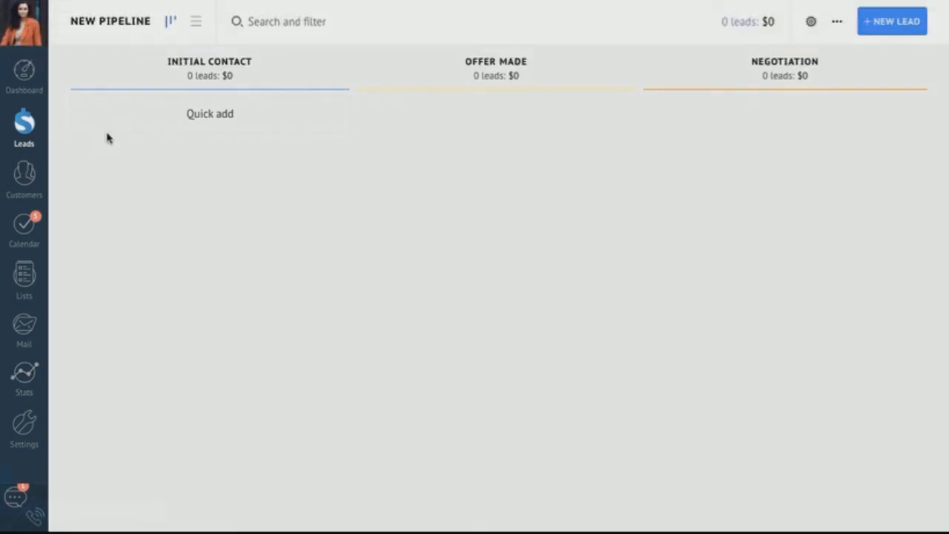
left_click(115, 34)
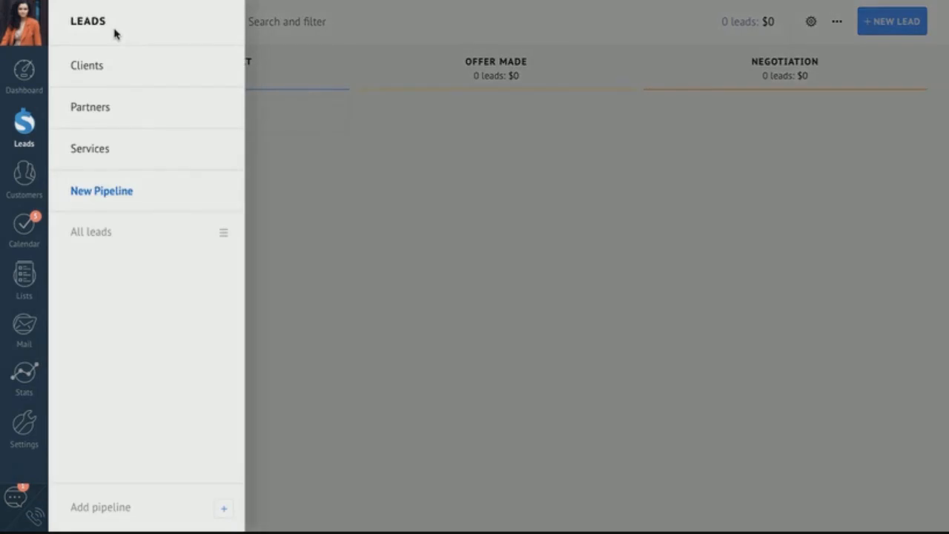
left_click(96, 70)
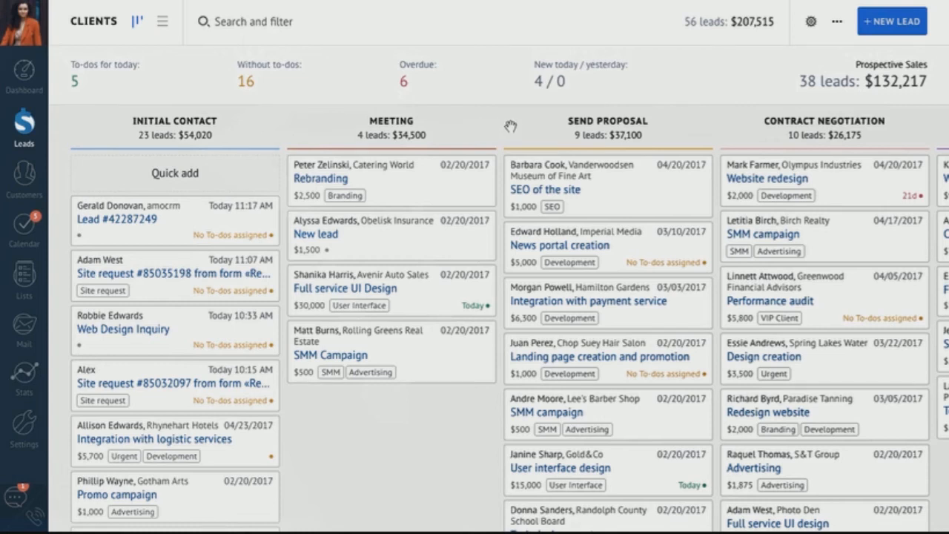
- Move the Integration with logistic services lead from Initial Contact into Meeting, then open search and filter
scroll(563, 135, "right", 5)
scroll(564, 135, "down", 2)
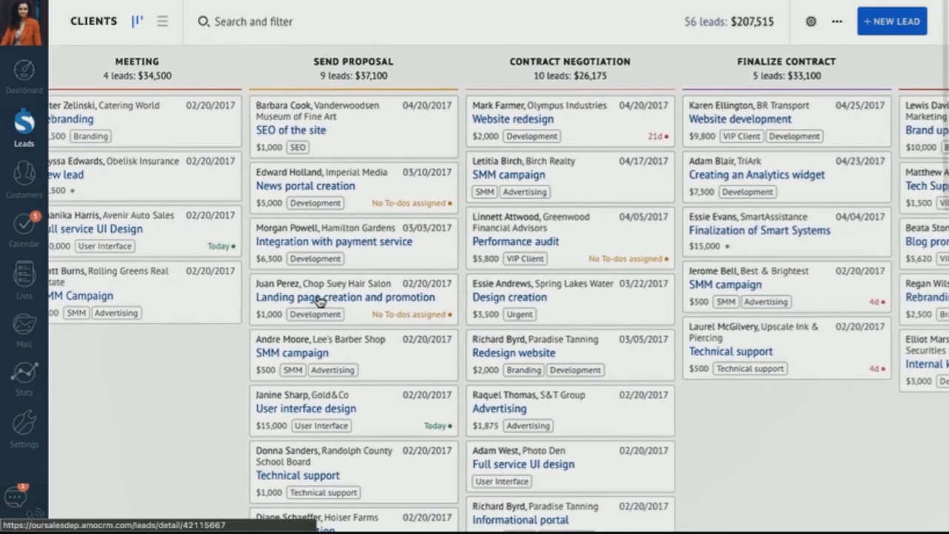
scroll(318, 299, "left", 5)
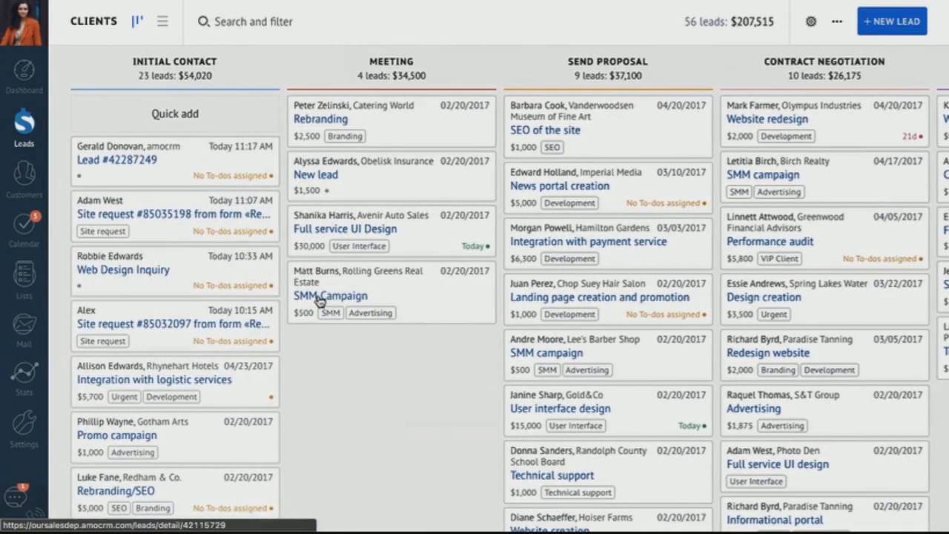
left_click_drag(185, 372, 364, 366)
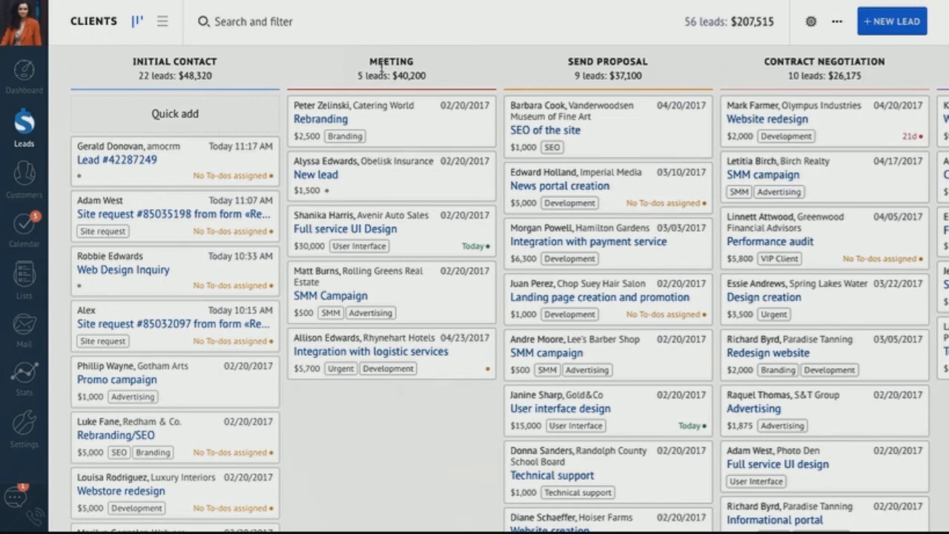
left_click(370, 26)
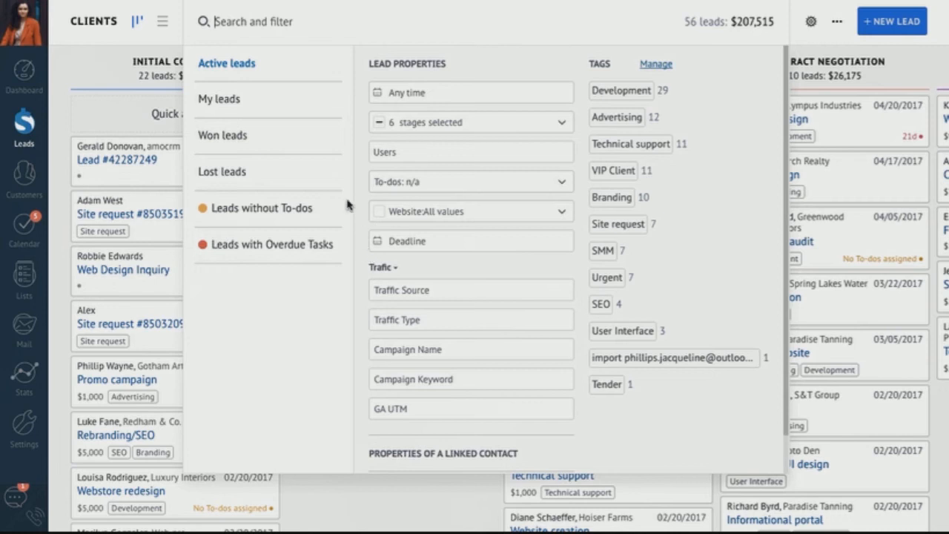
- Show only leads without to-dos, then clear that filter
left_click(293, 218)
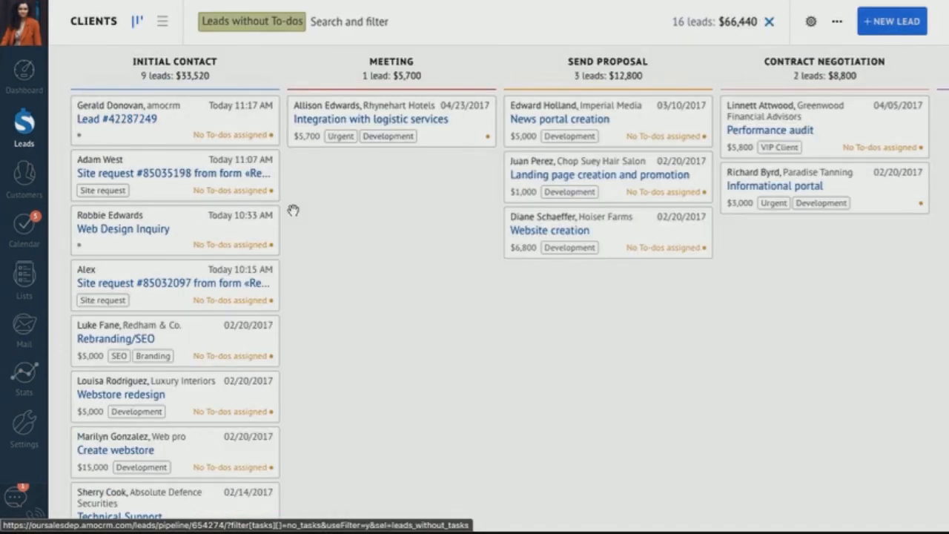
left_click(769, 22)
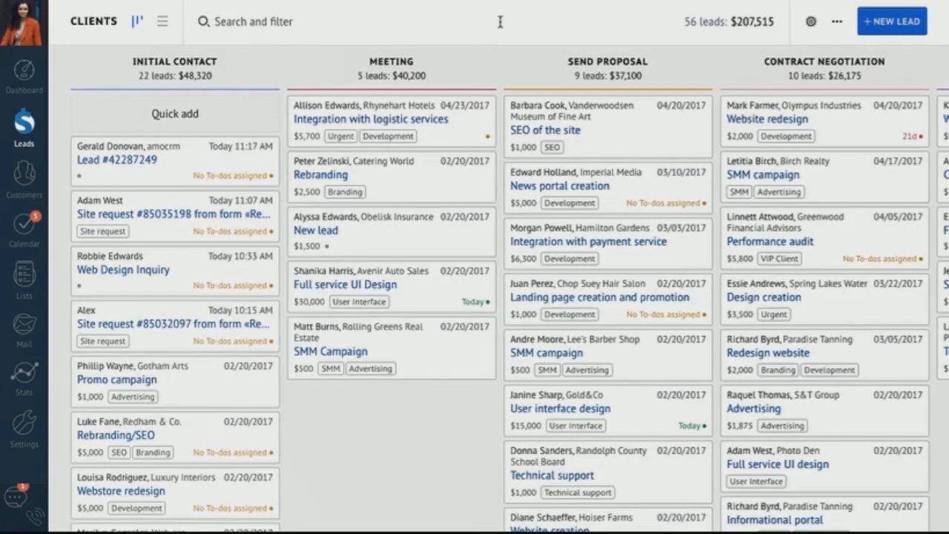
left_click(500, 21)
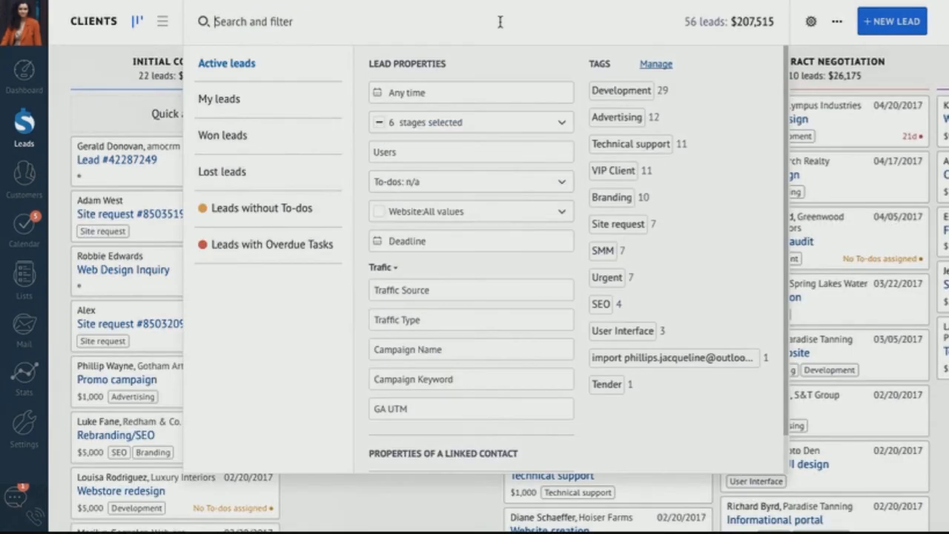
- Filter the board to leads tagged both VIP Client and Development, then remove the filter
left_click(615, 176)
left_click(645, 63)
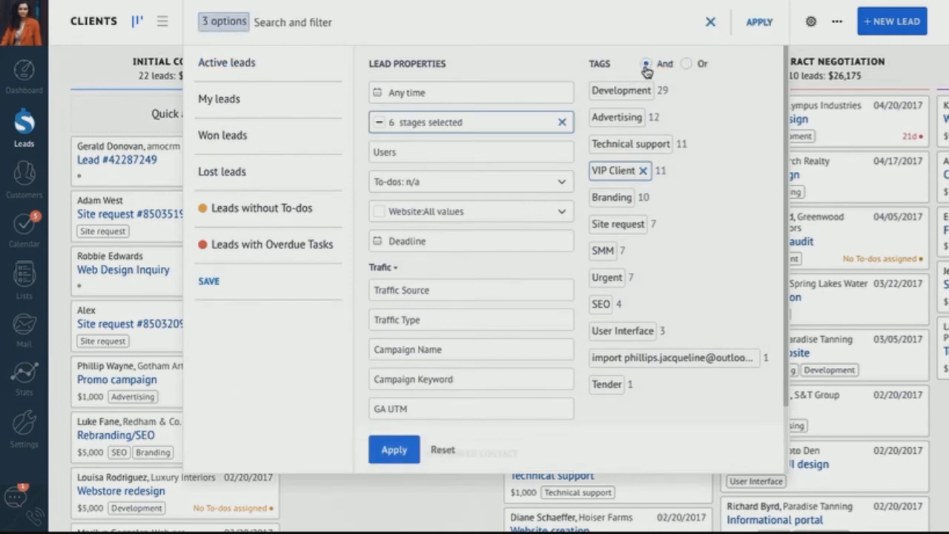
left_click(623, 96)
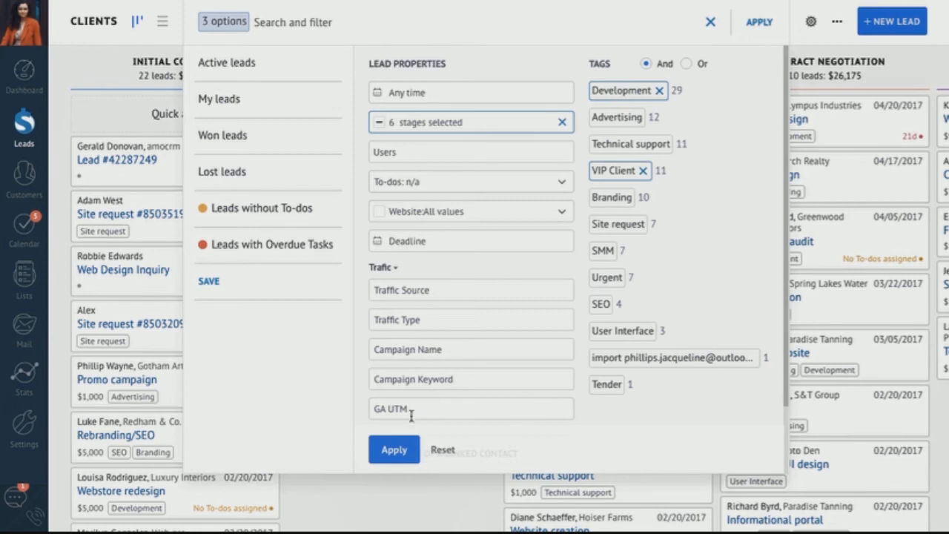
left_click(395, 449)
scroll(466, 411, "right", 5)
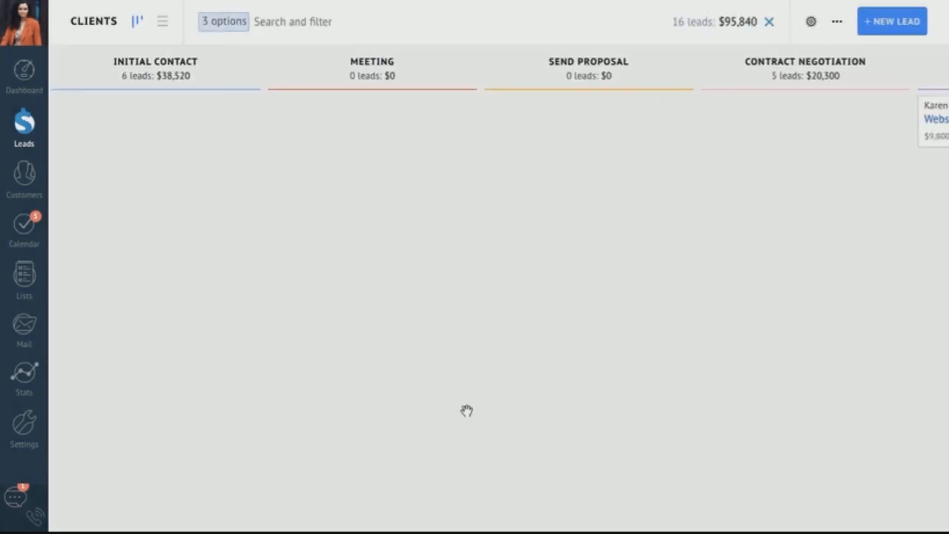
scroll(466, 411, "right", 1)
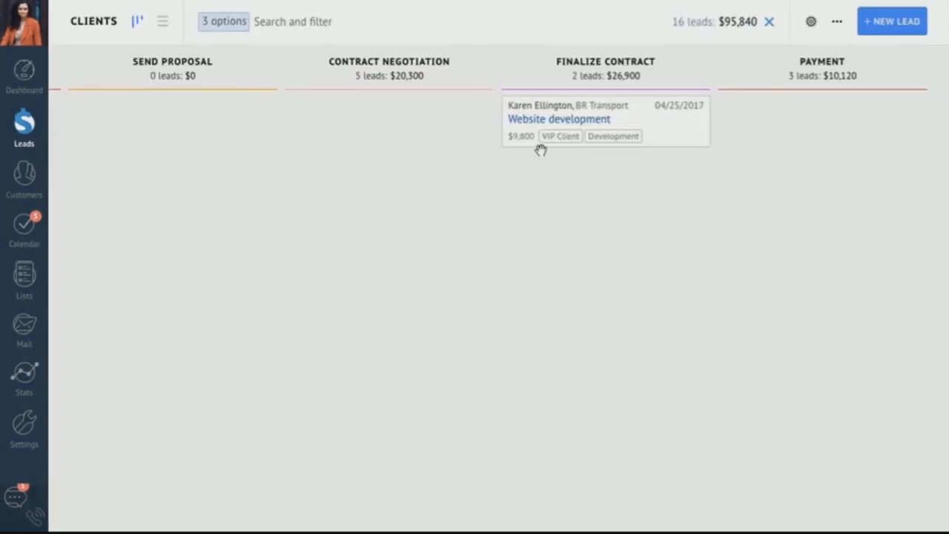
left_click(769, 22)
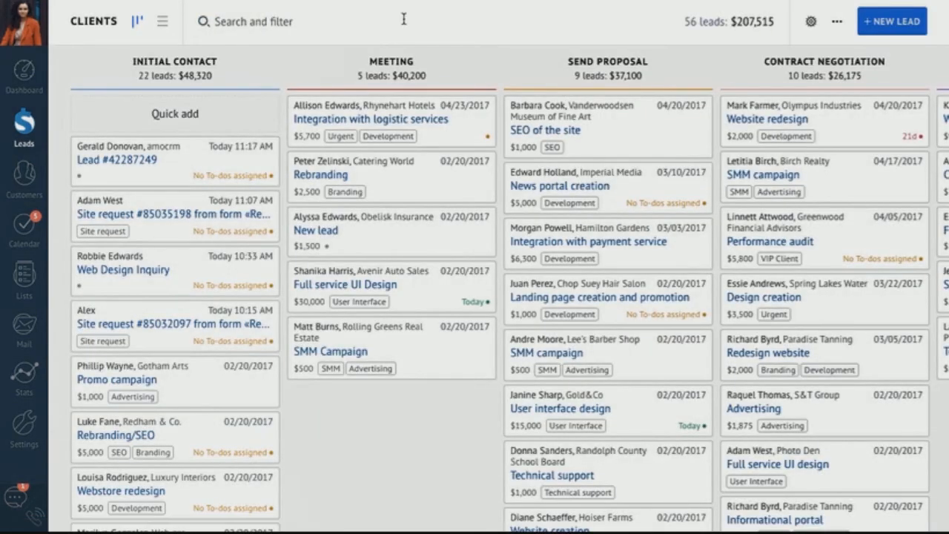
left_click(407, 15)
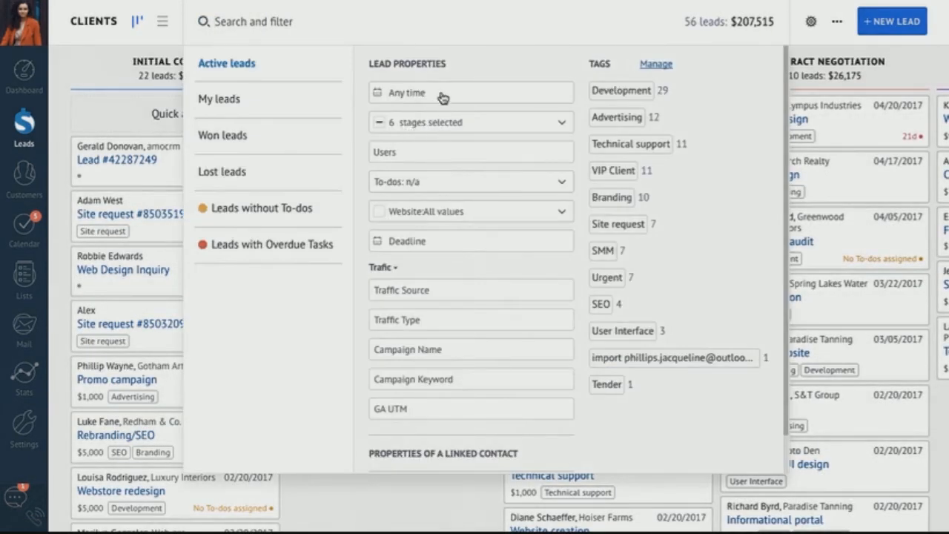
left_click(520, 211)
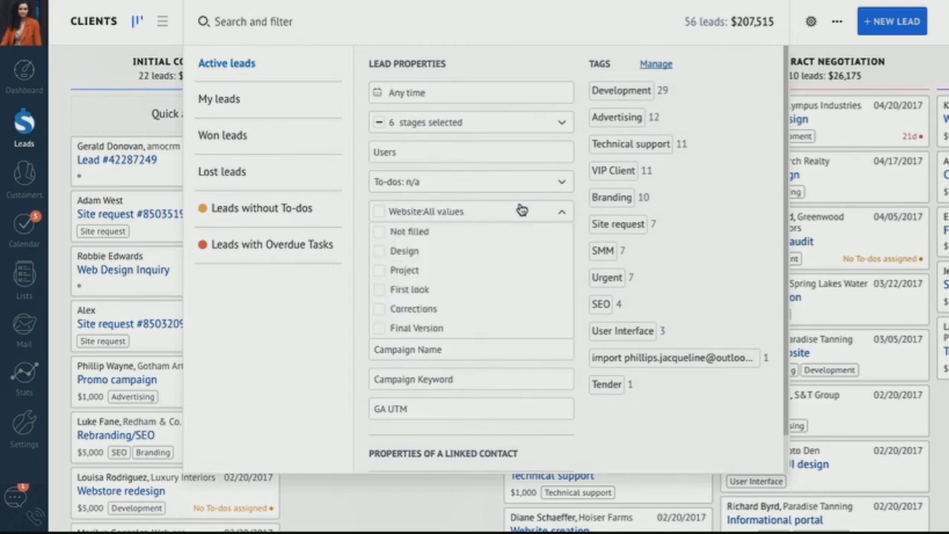
left_click(404, 251)
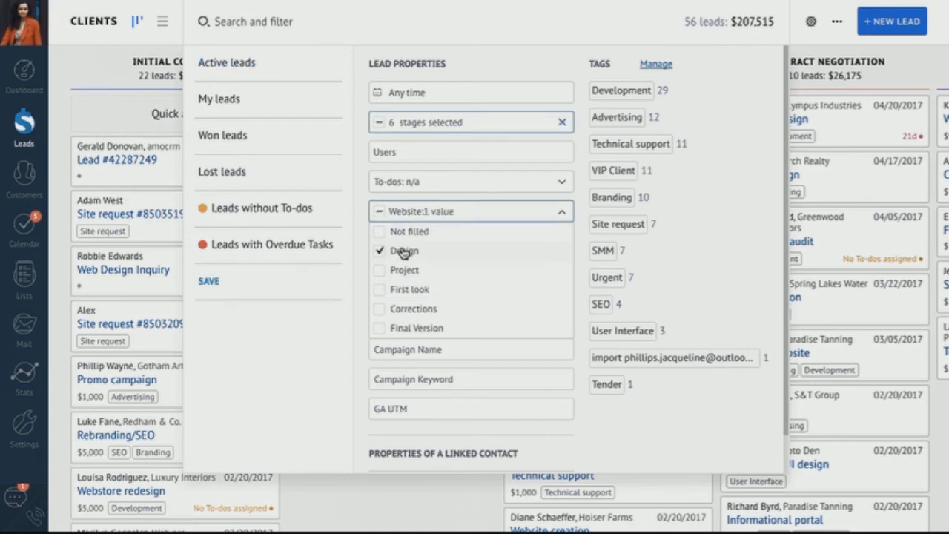
left_click(393, 446)
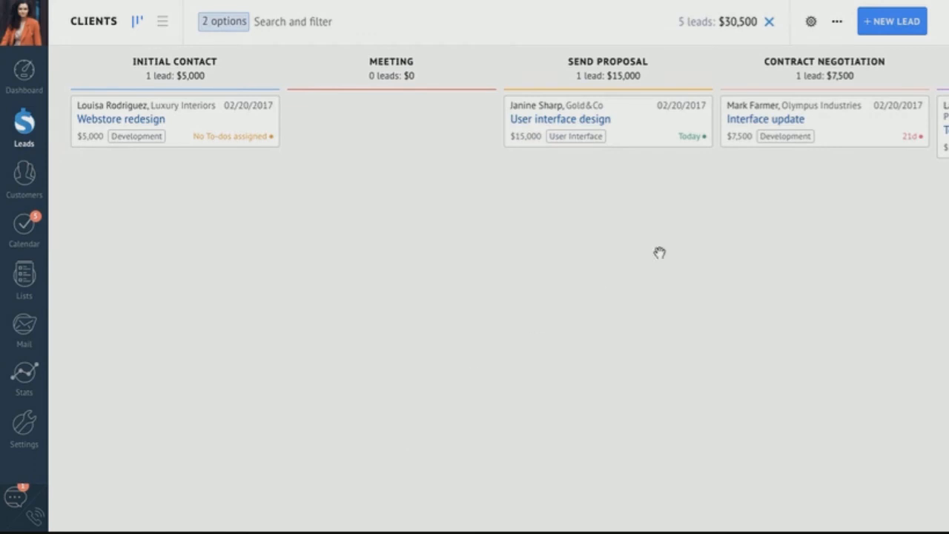
left_click(771, 24)
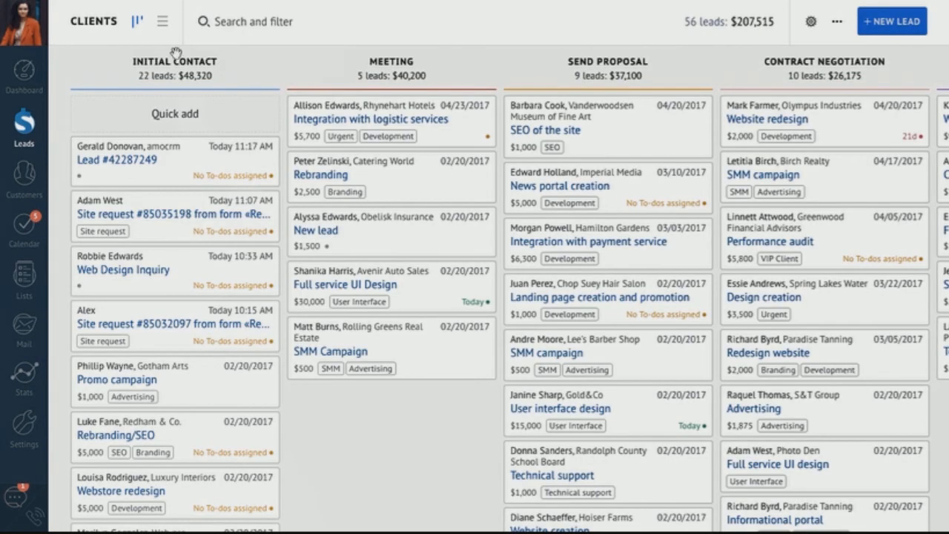
left_click(162, 22)
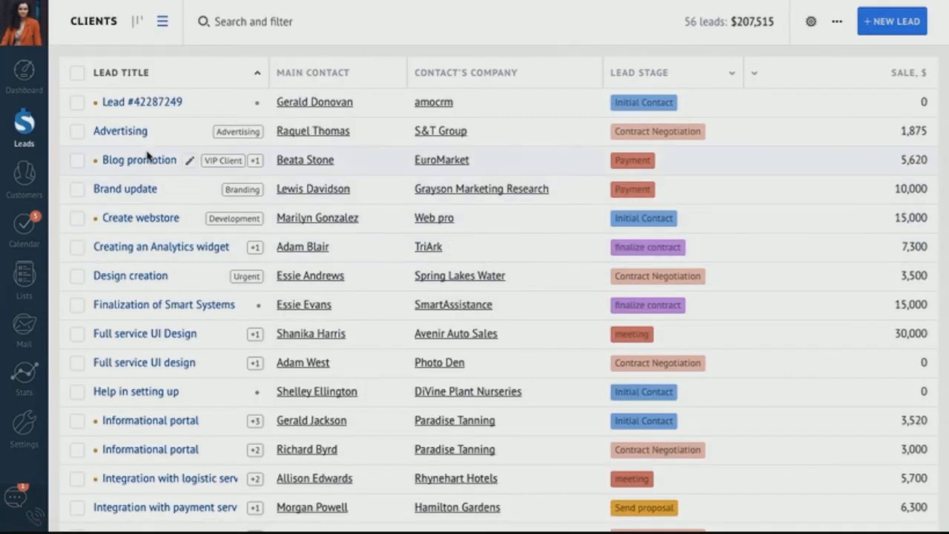
left_click(77, 103)
left_click(77, 131)
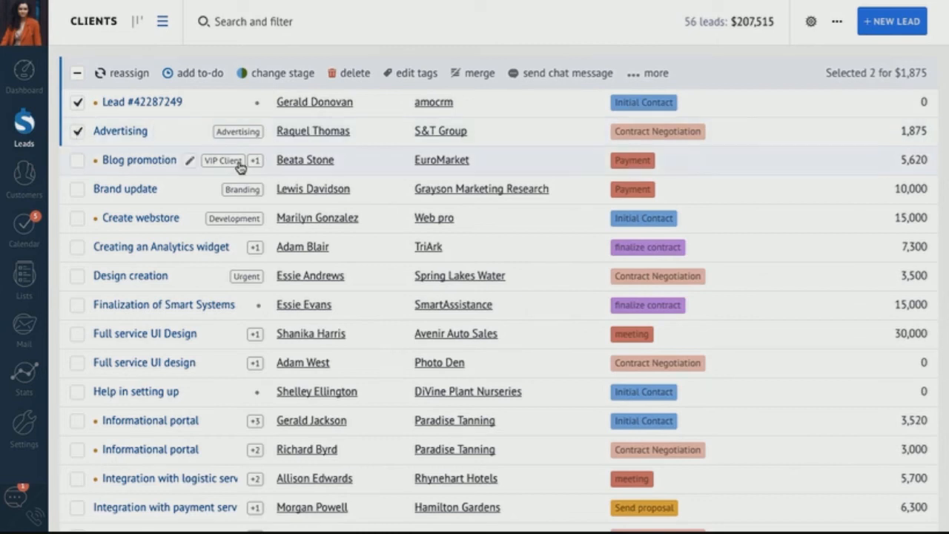
left_click(318, 102)
left_click(54, 28)
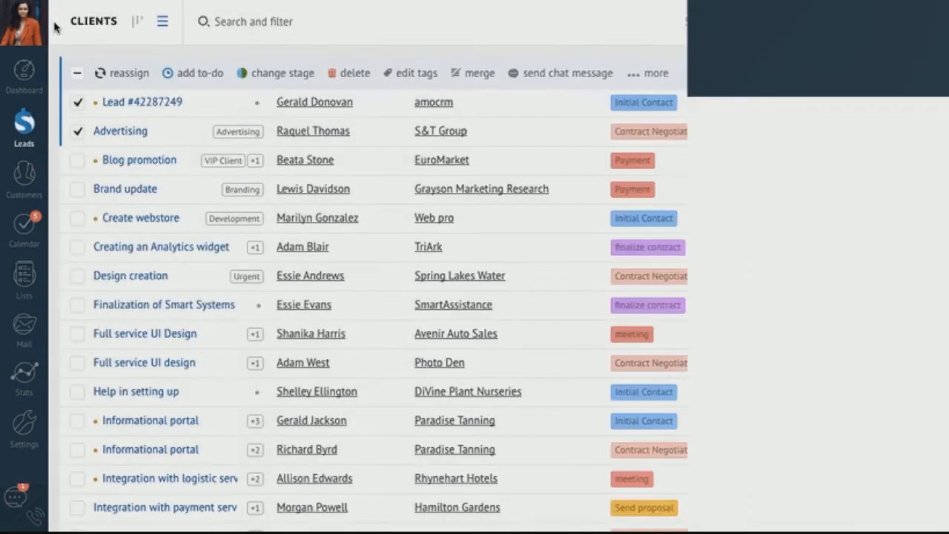
left_click(363, 102)
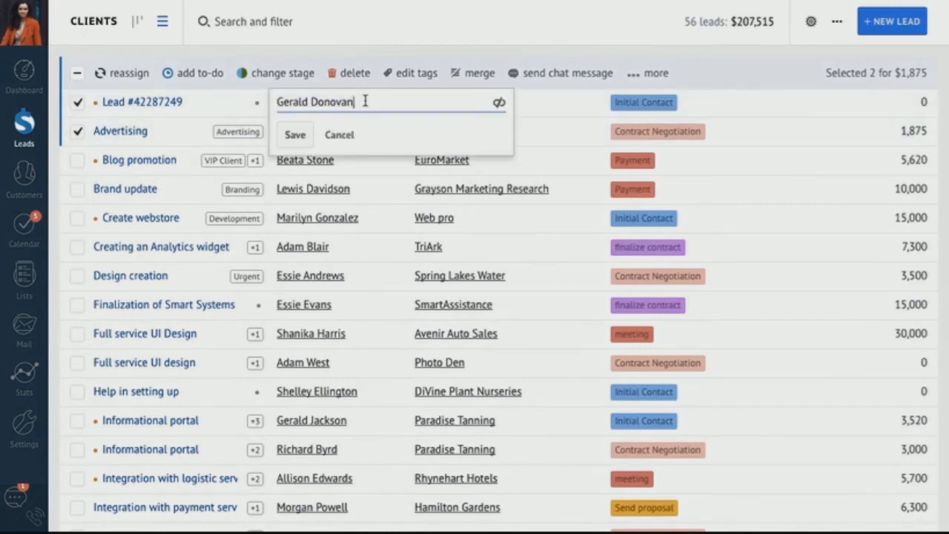
left_click(399, 51)
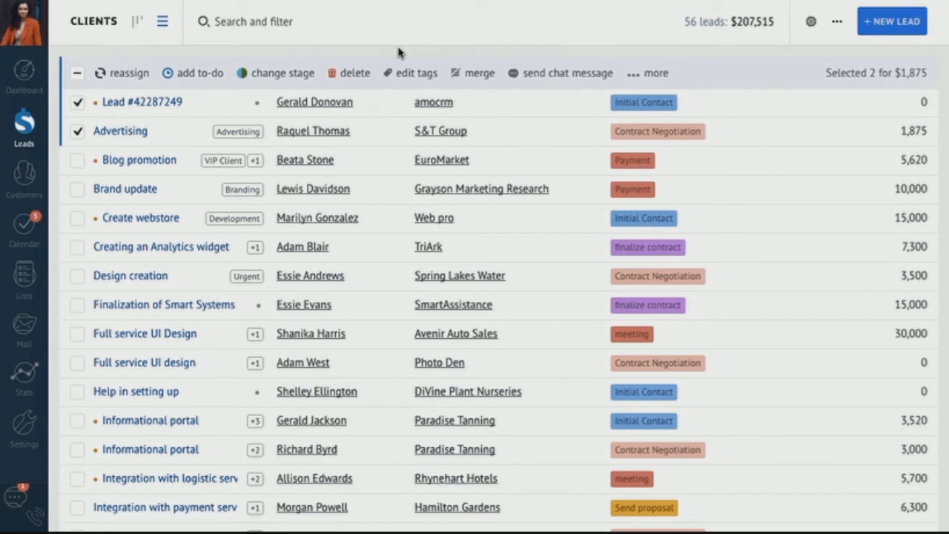
mouse_move(468, 109)
left_click(465, 106)
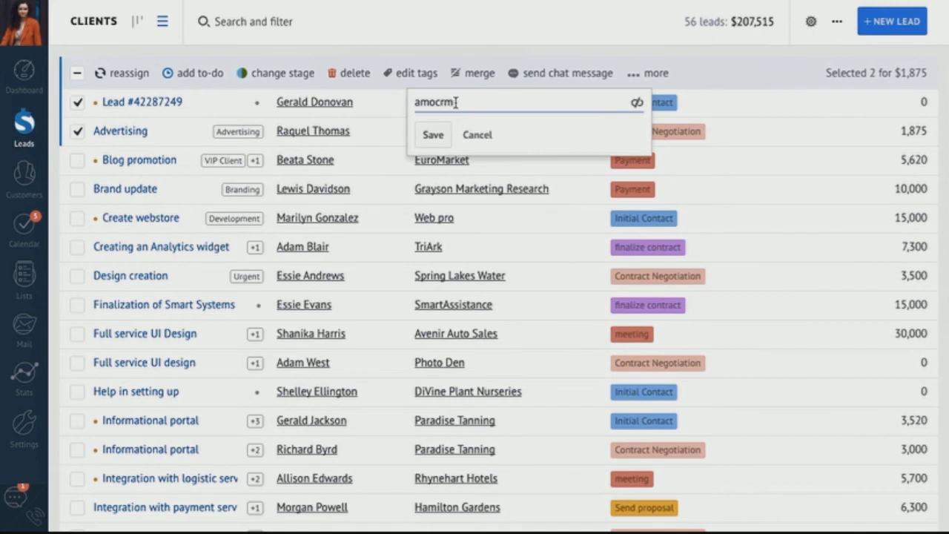
left_click(475, 135)
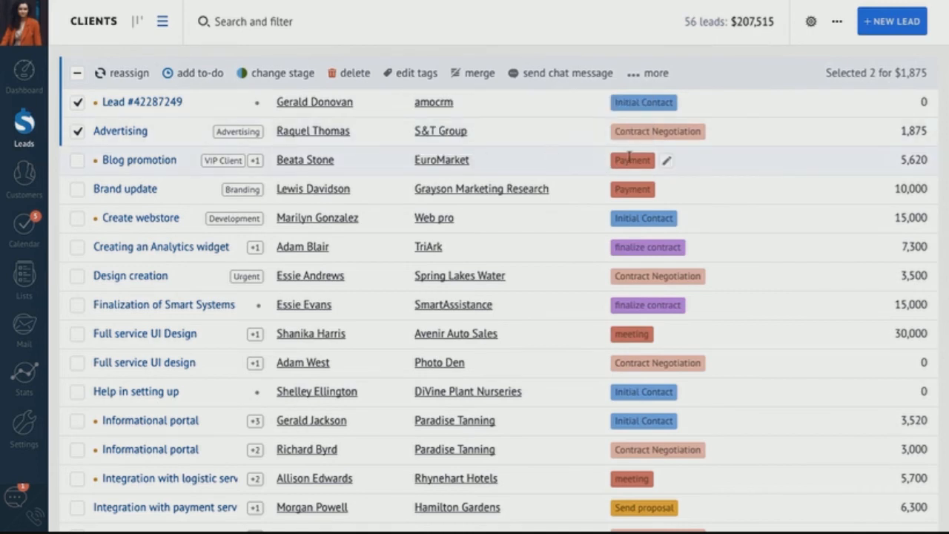
left_click(666, 161)
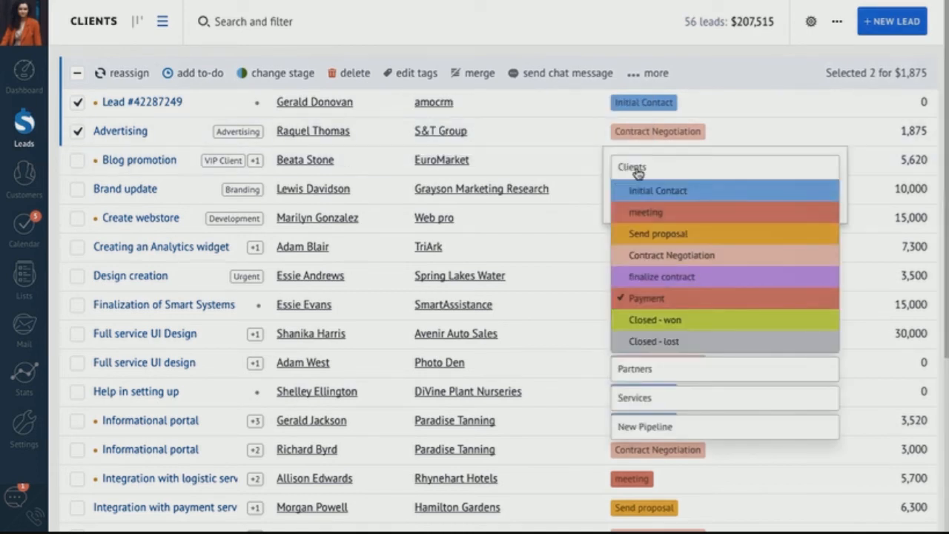
left_click(547, 233)
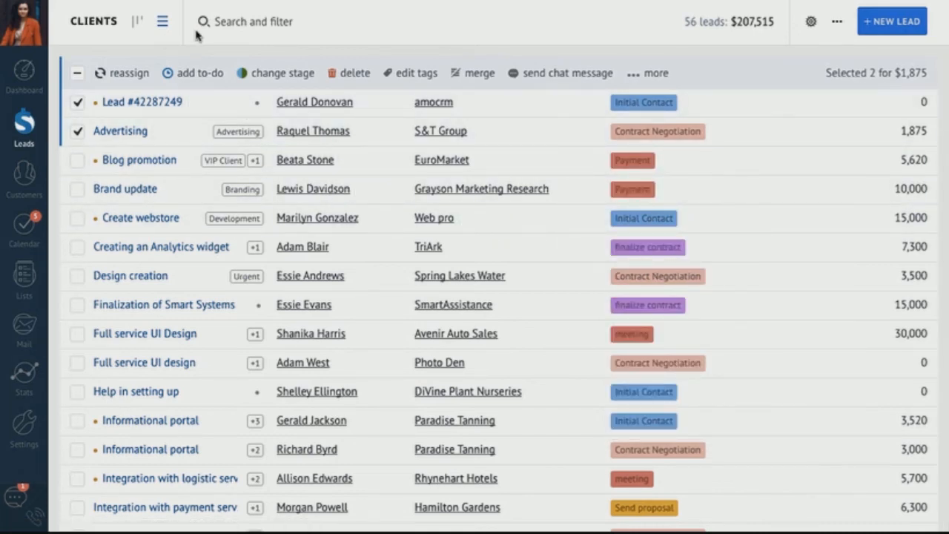
- View the lead import window from the extra actions menu, then go to the to-dos calendar
left_click(839, 23)
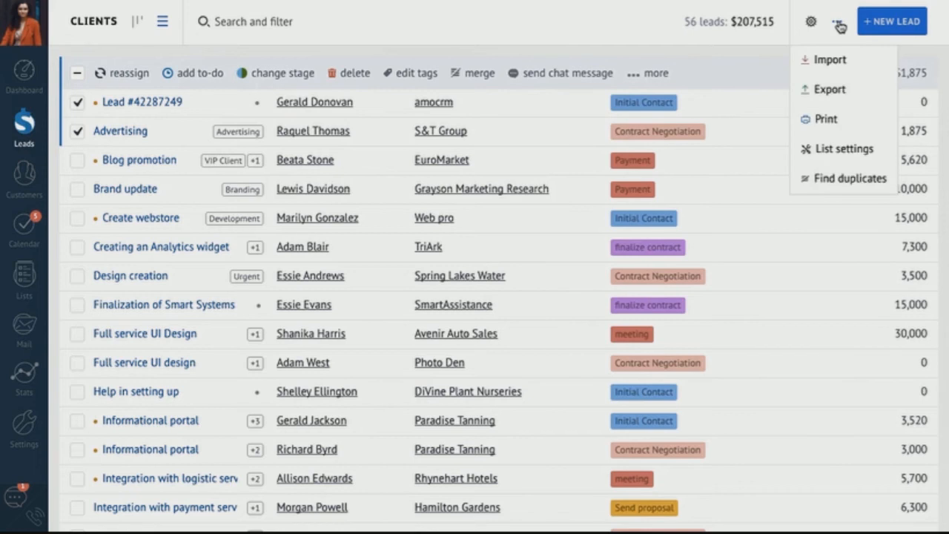
left_click(832, 60)
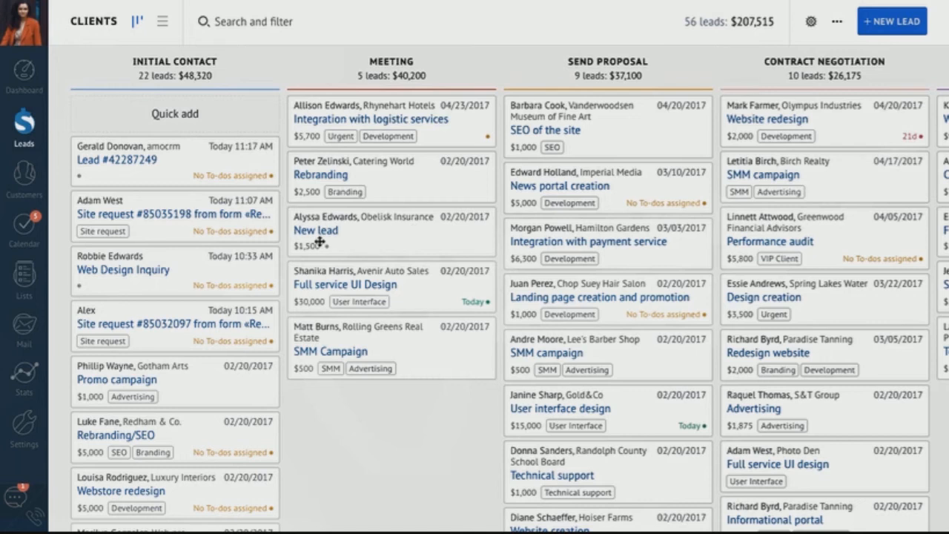
left_click(31, 235)
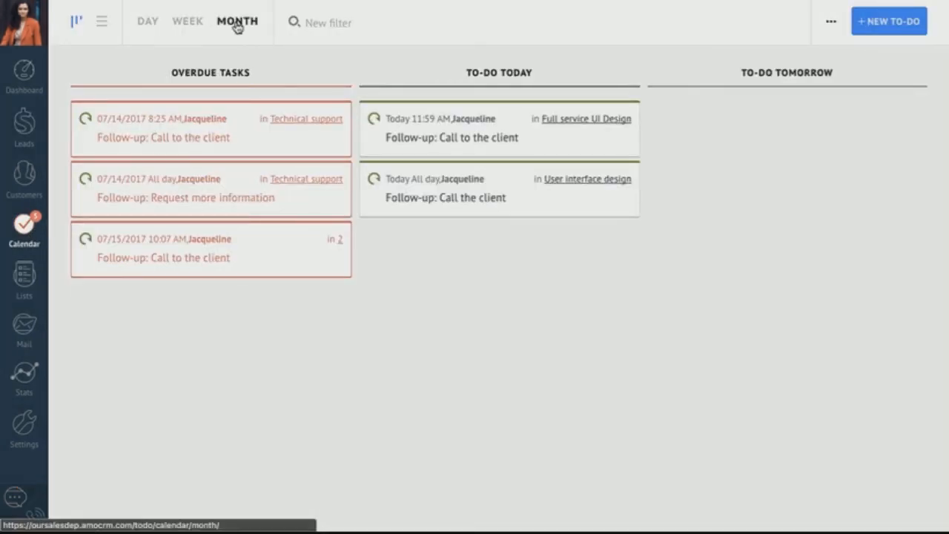
- Switch the to-dos between month calendar, board and list views
left_click(237, 27)
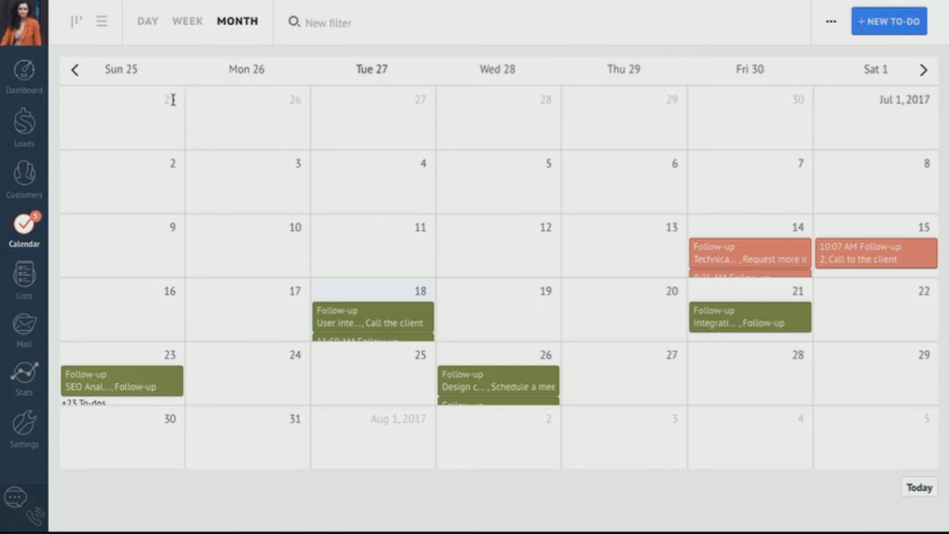
left_click(77, 21)
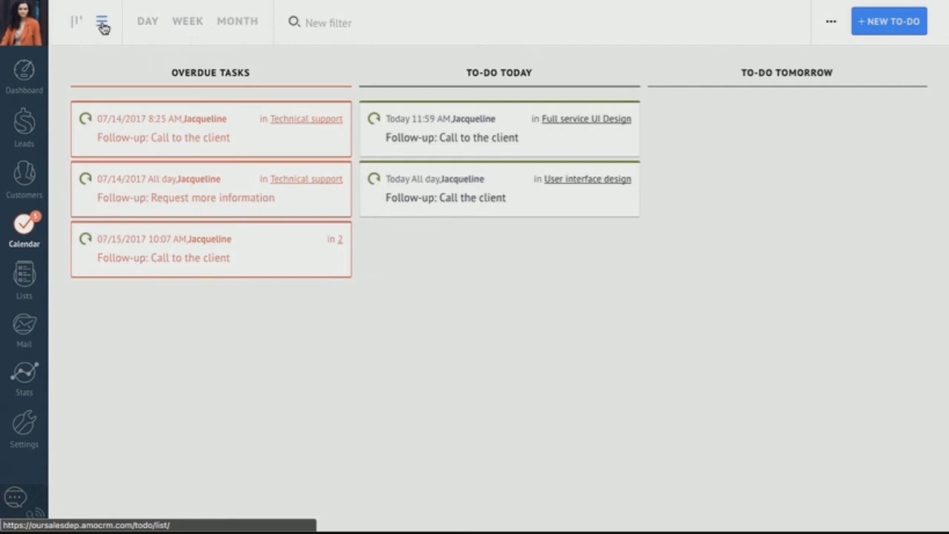
left_click(102, 24)
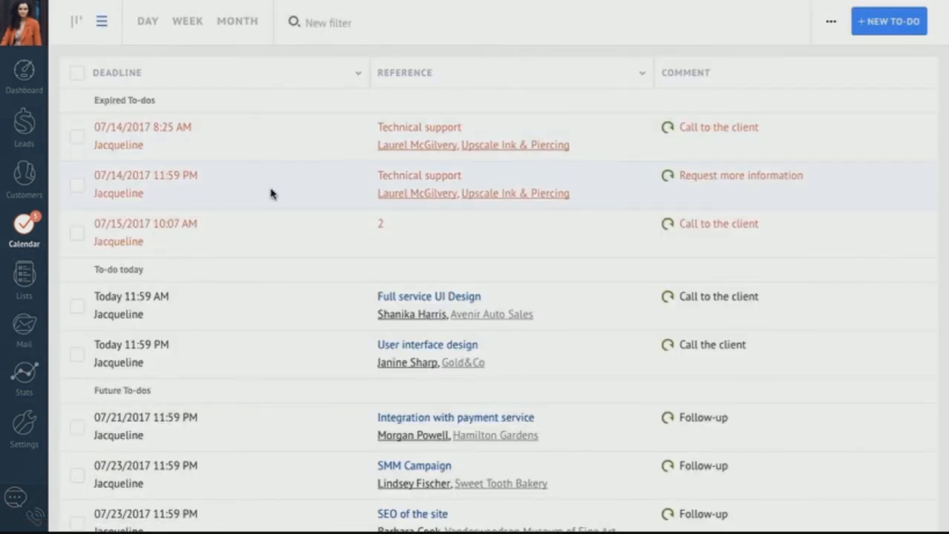
- Select the Full service UI Design to-do and open the Sales Department dashboard
scroll(168, 218, "down", 3)
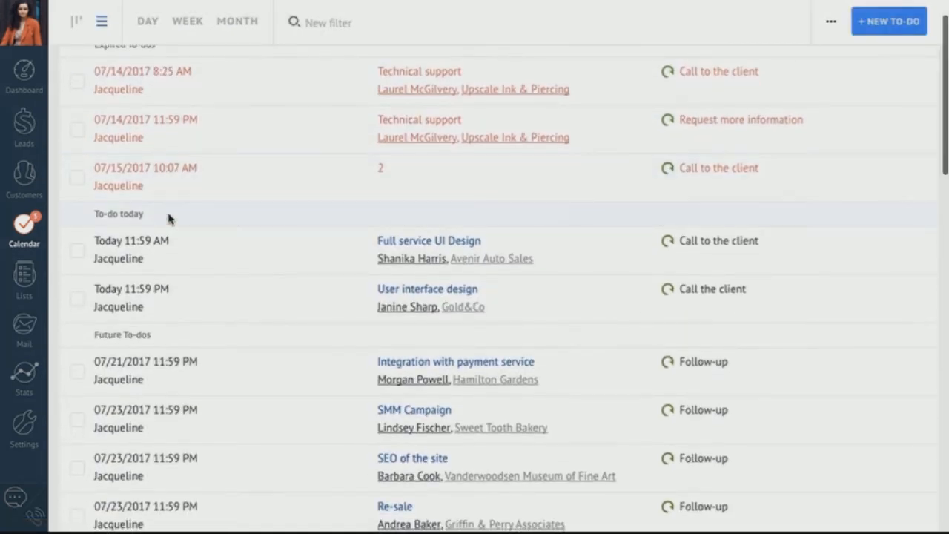
left_click(74, 212)
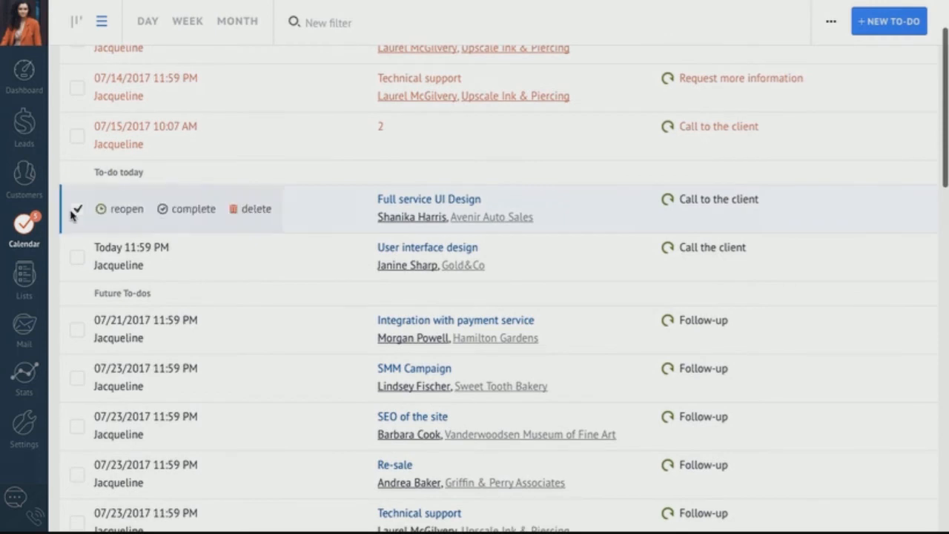
left_click(23, 72)
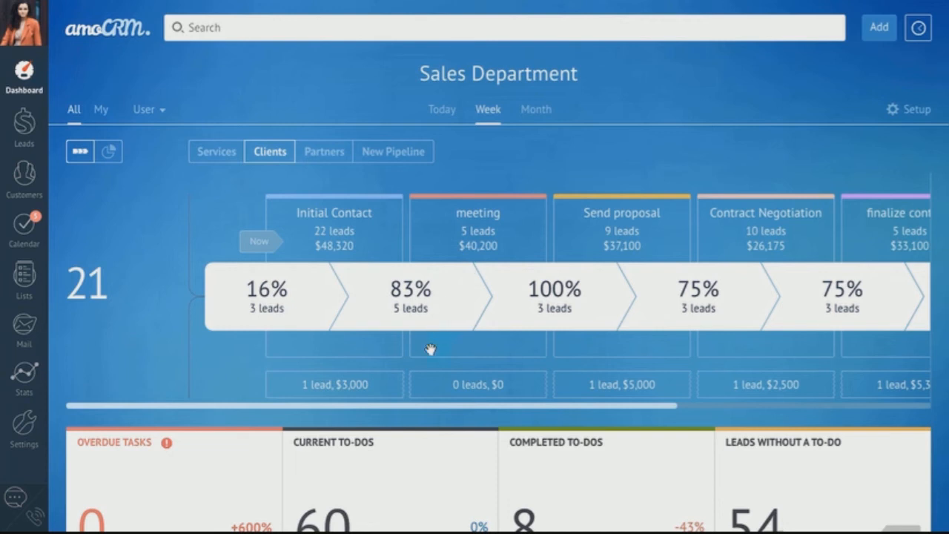
scroll(455, 292, "right", 5)
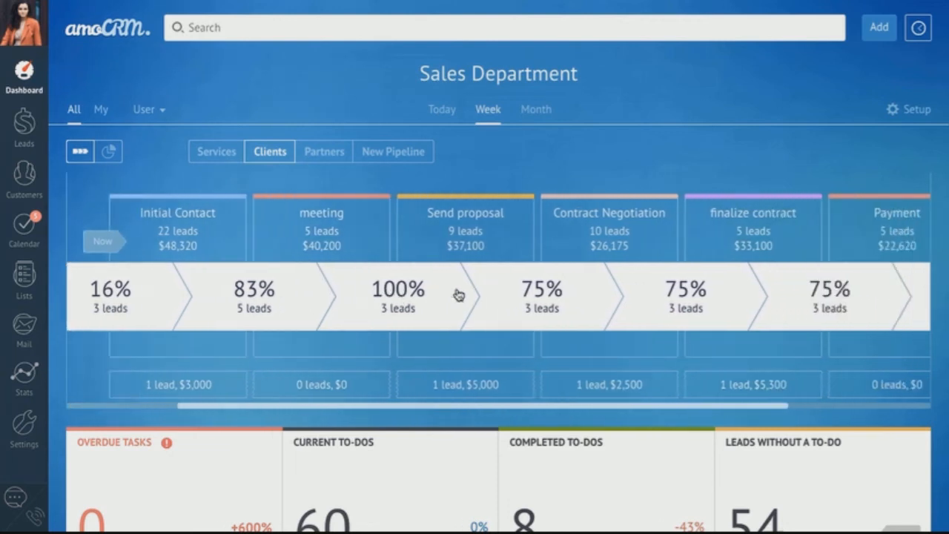
scroll(458, 295, "right", 3)
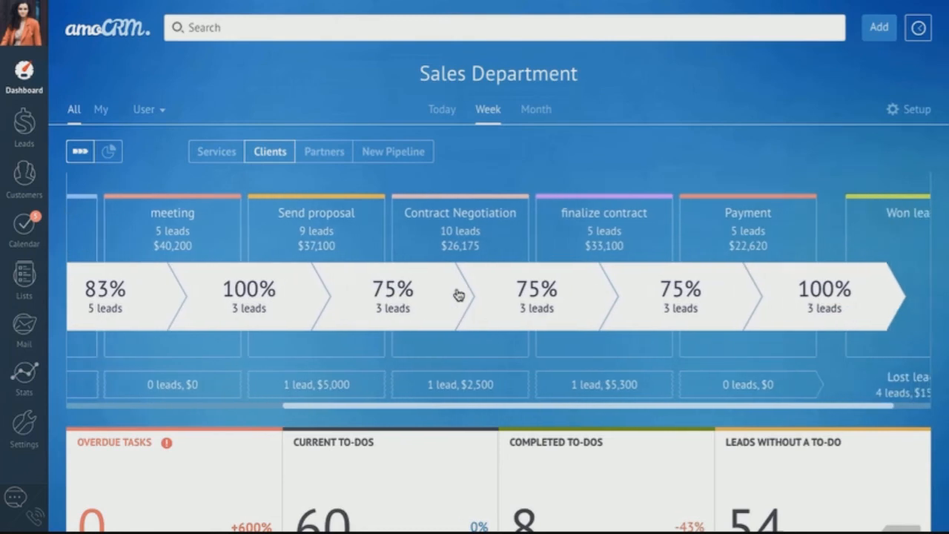
scroll(457, 292, "down", 3)
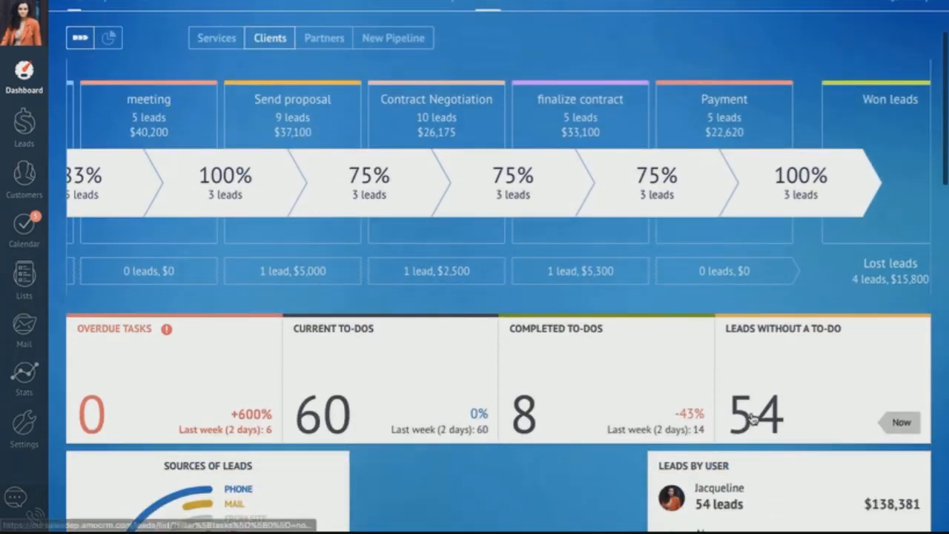
scroll(745, 263, "down", 5)
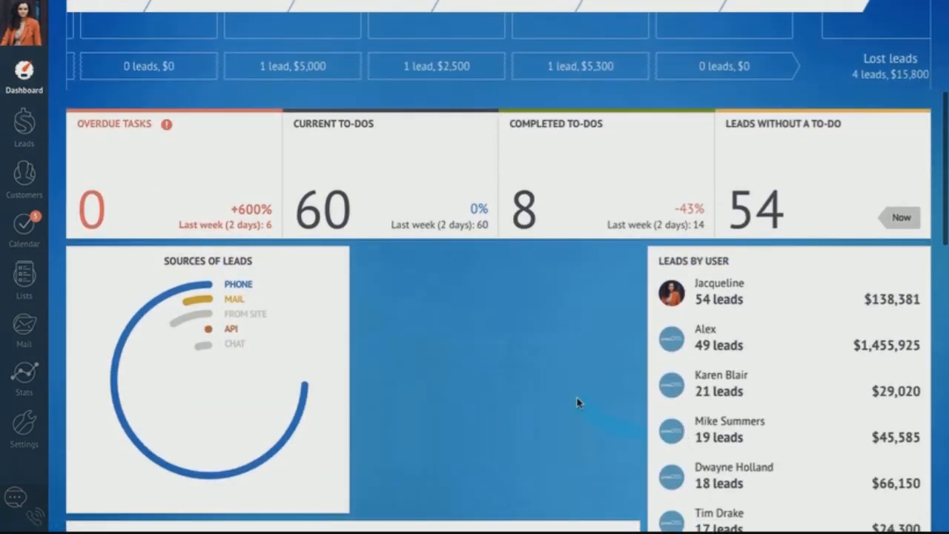
scroll(578, 402, "up", 5)
scroll(456, 331, "left", 2)
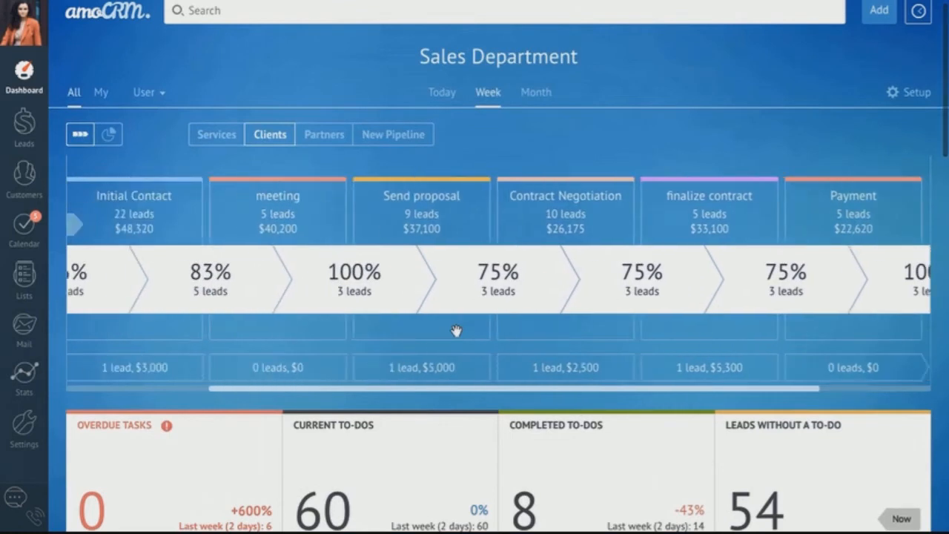
scroll(456, 331, "left", 3)
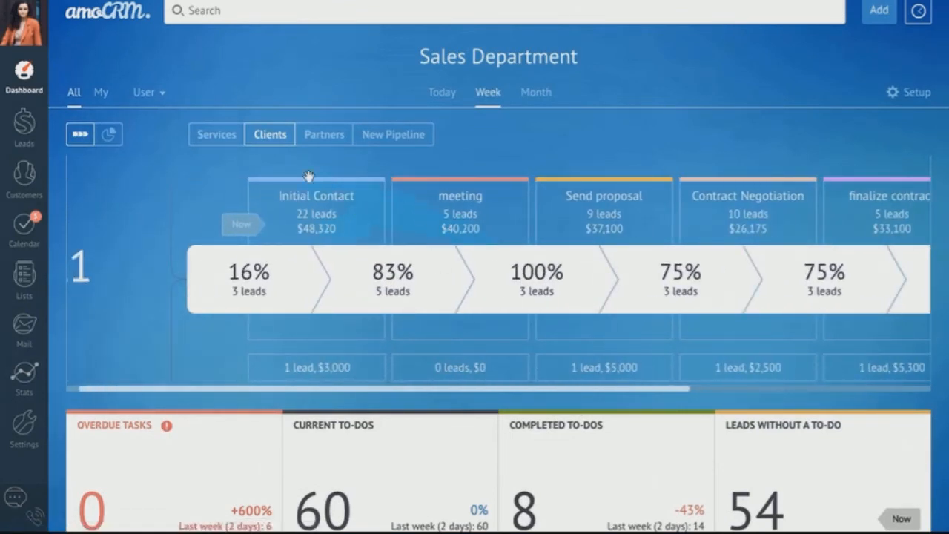
left_click(164, 93)
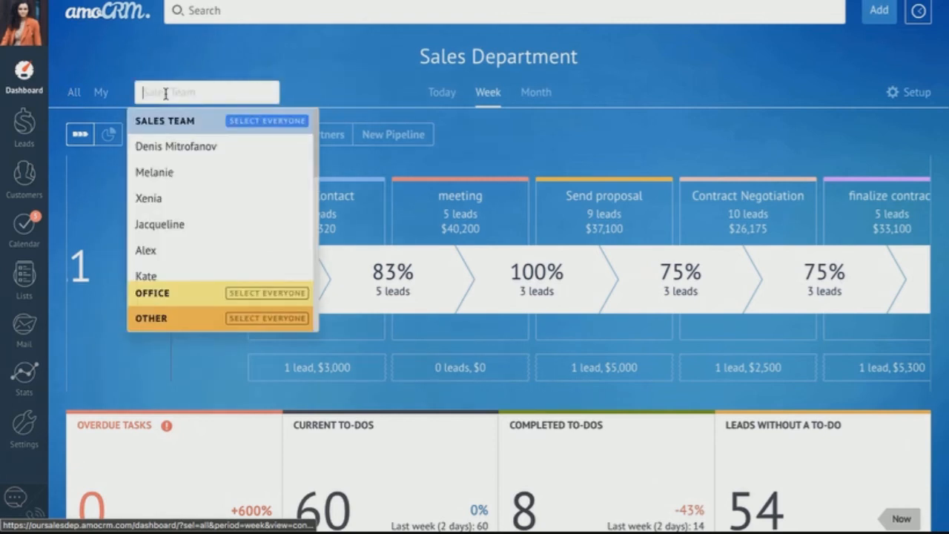
left_click(287, 75)
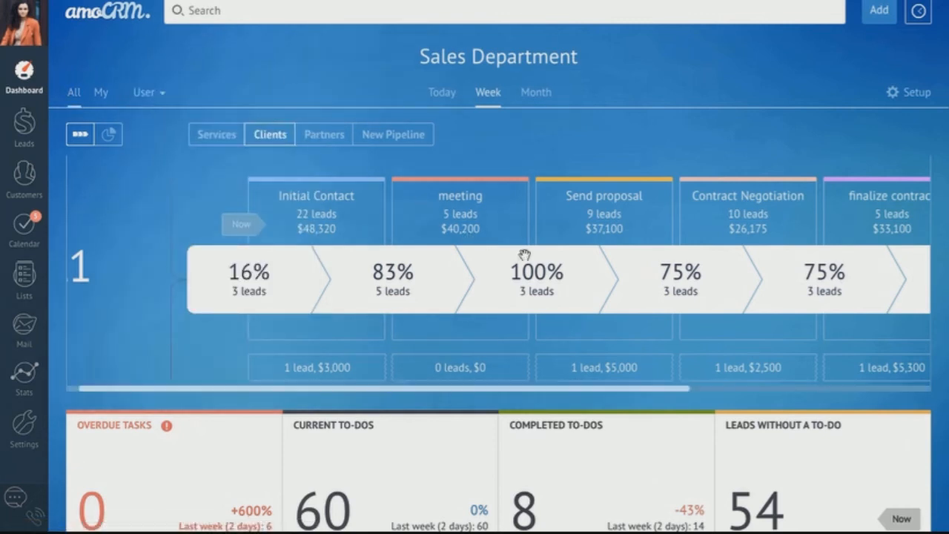
scroll(551, 271, "right", 5)
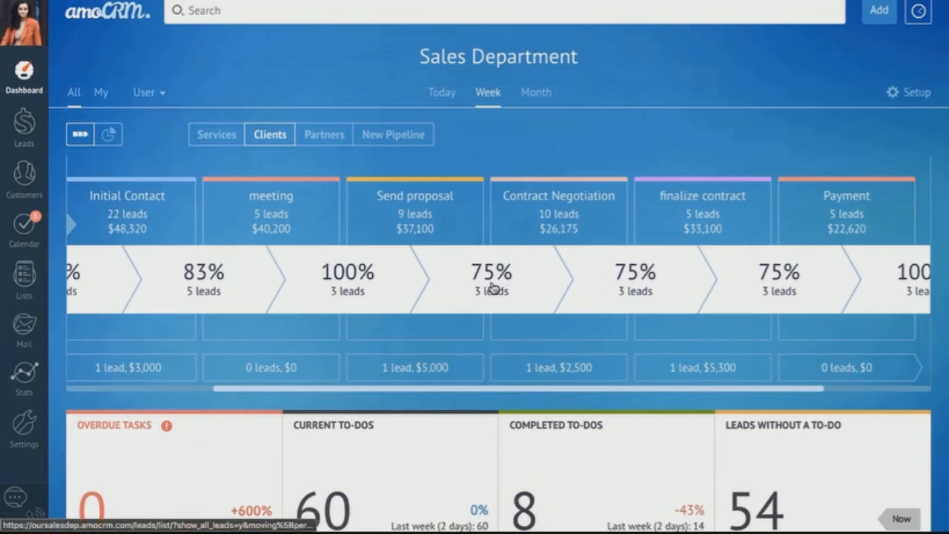
left_click(24, 378)
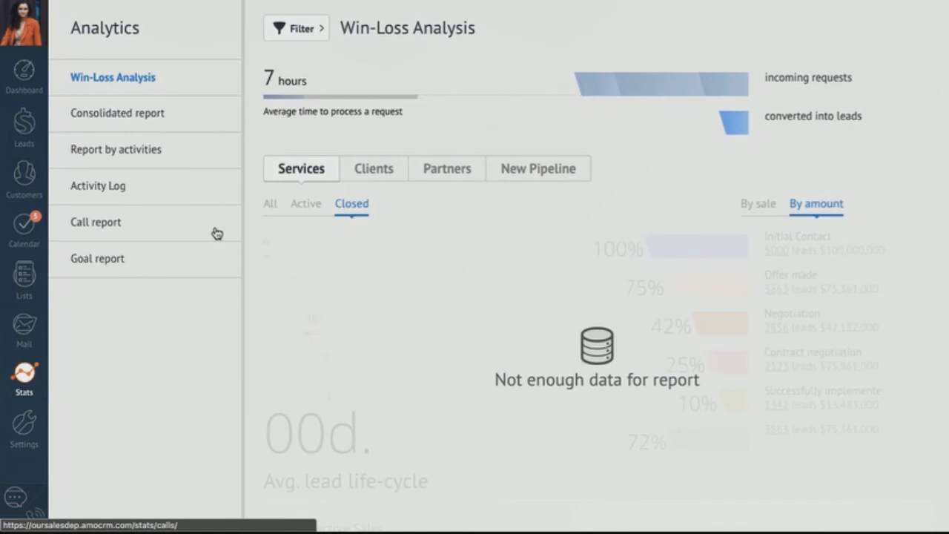
- Show the win-loss funnel for the Clients pipeline
left_click(382, 171)
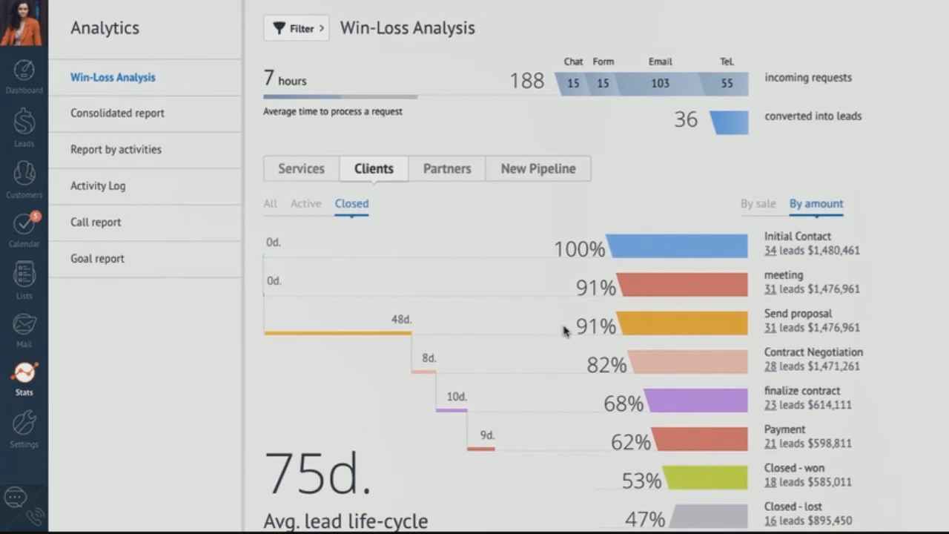
scroll(563, 330, "down", 2)
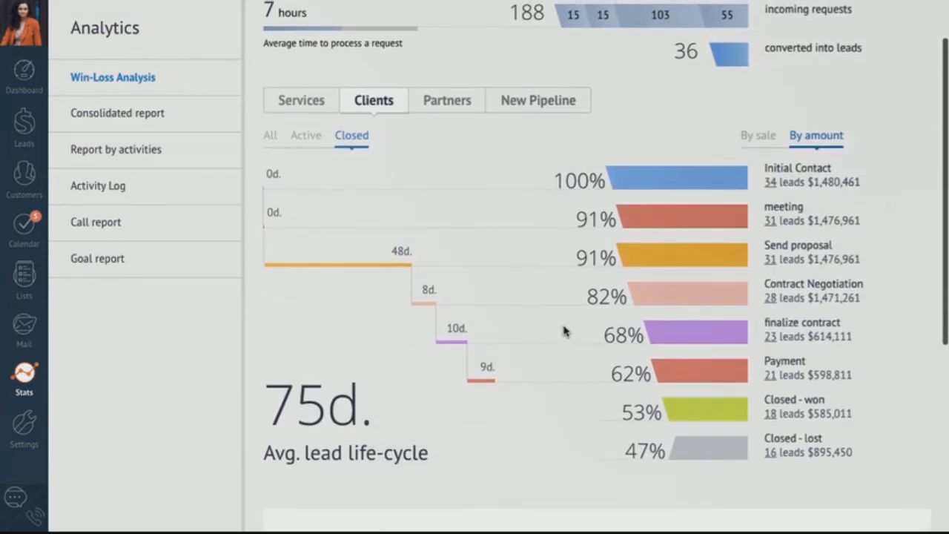
scroll(565, 330, "up", 1)
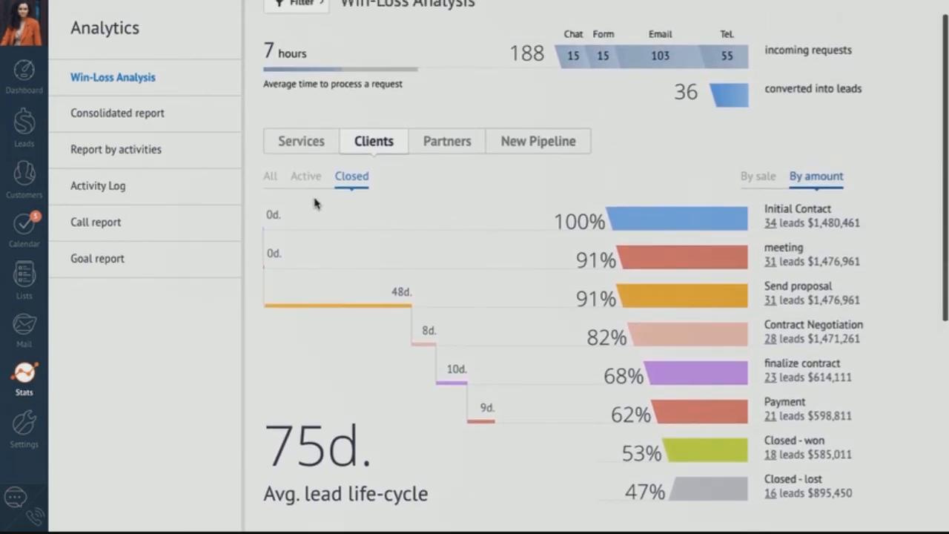
- Open the consolidated report and check its Contacts, To-dos and Leads statistics
left_click(160, 119)
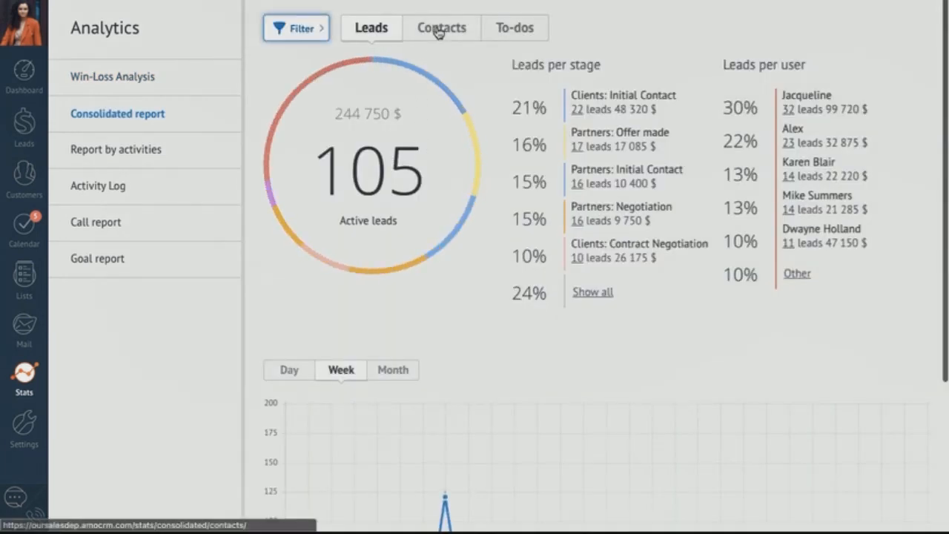
left_click(439, 30)
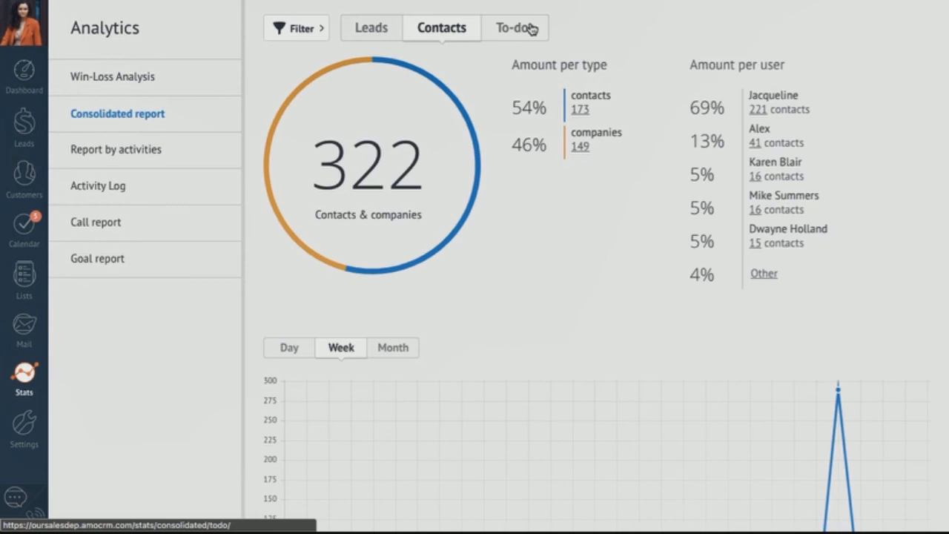
left_click(532, 29)
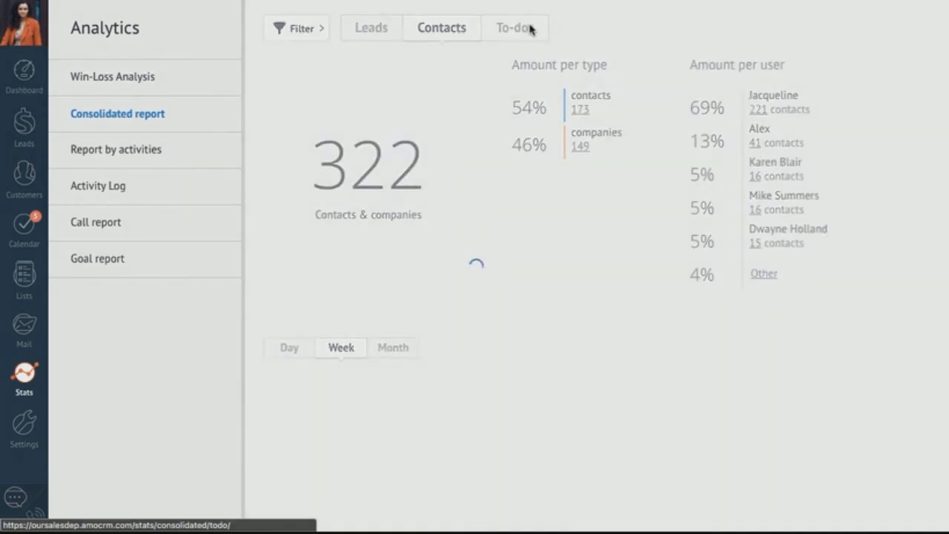
left_click(362, 27)
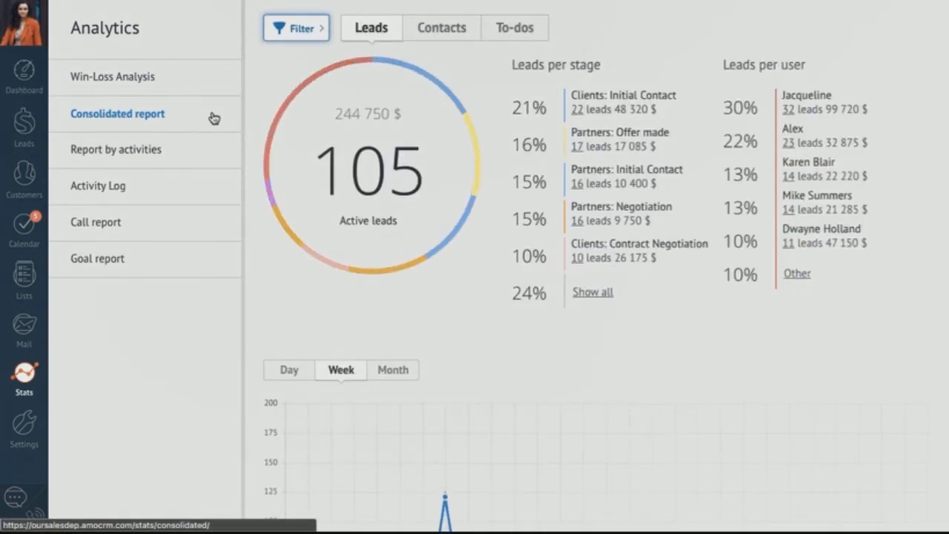